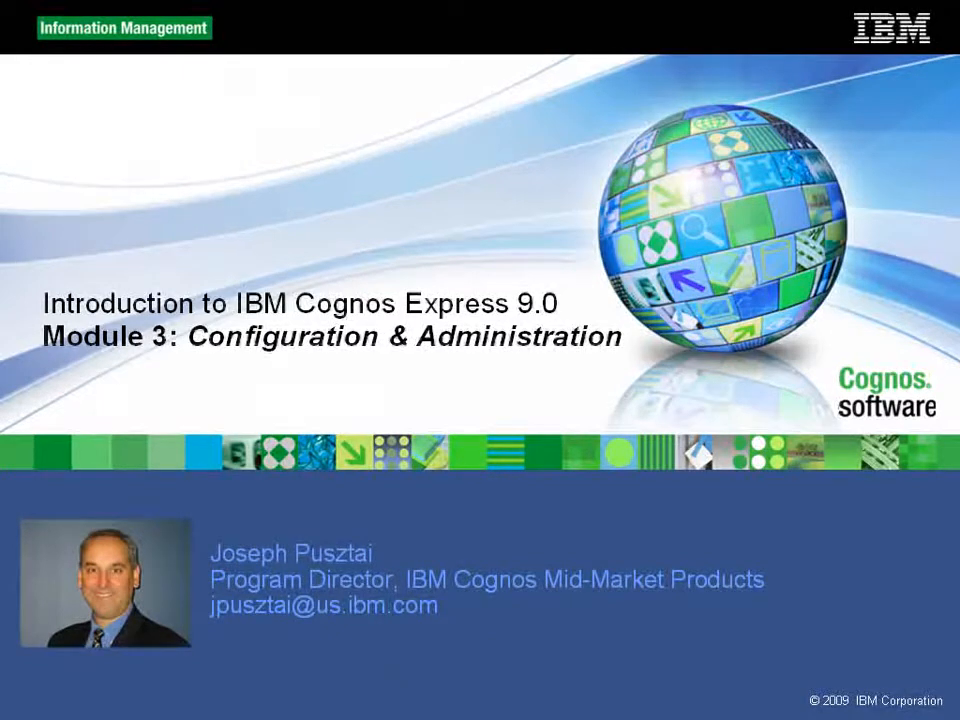
Advance the slideshow to the 'Objectives of Module 3' slide and begin switching windows
{"action": "left_click", "coordinate": [2, 332]}
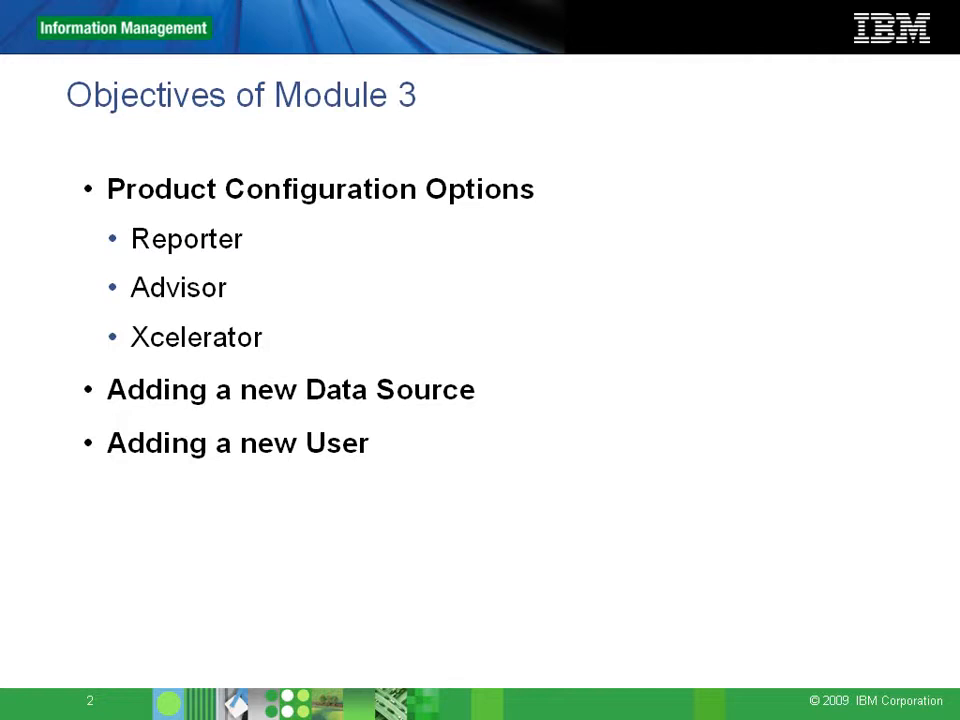
{"action": "key", "text": "alt+Tab"}
{"action": "key", "text": "alt+Tab"}
{"action": "key", "text": "alt+Tab"}
{"action": "key", "text": "alt+Tab"}
{"action": "key", "text": "alt+Tab"}
{"action": "key", "text": "alt+Tab"}
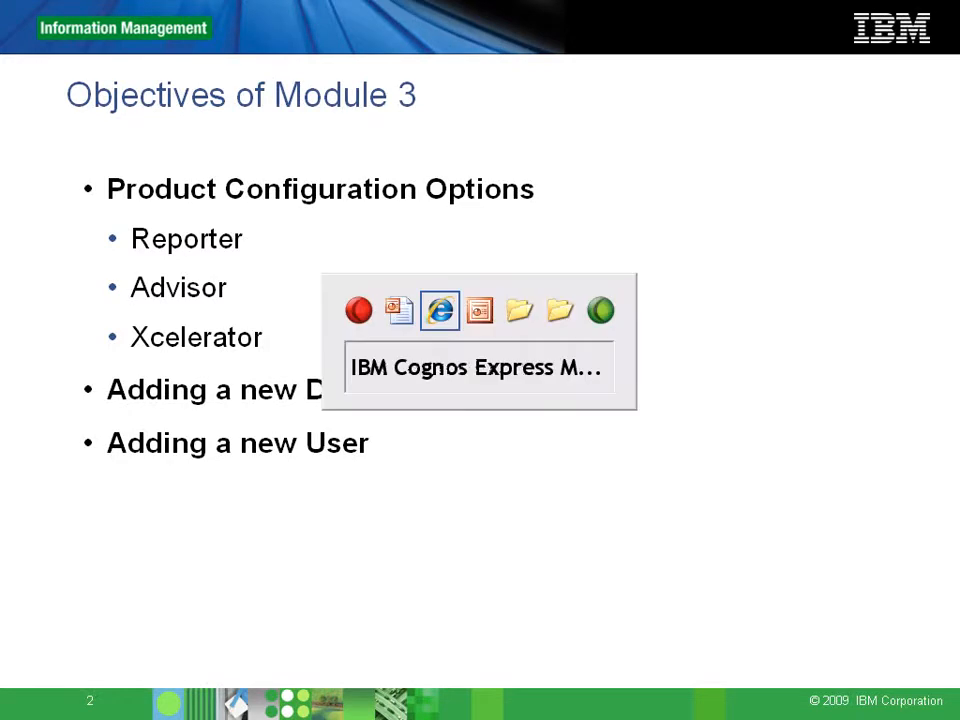
Bring Cognos Express Manager forward and view the Advisor product page
{"action": "key", "text": "alt+Tab"}
{"action": "key", "text": "alt+Tab"}
{"action": "key", "text": "alt+Tab"}
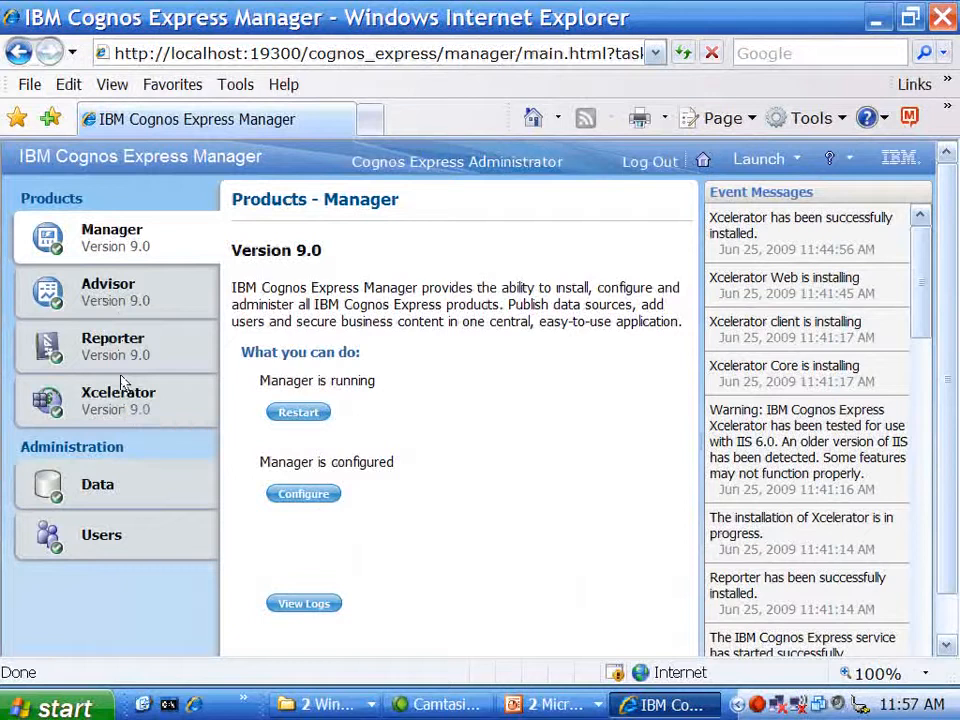
{"action": "left_click", "coordinate": [125, 292]}
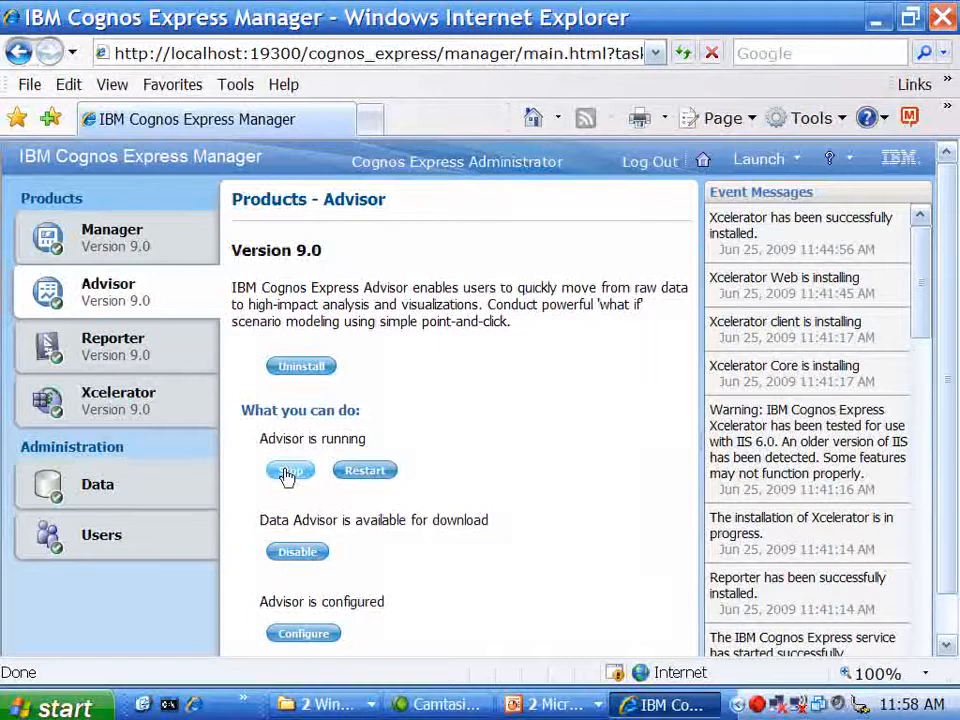
Disable then re-enable Data Advisor download, cancel out of Advisor configuration, then view Reporter
{"action": "left_click", "coordinate": [317, 562]}
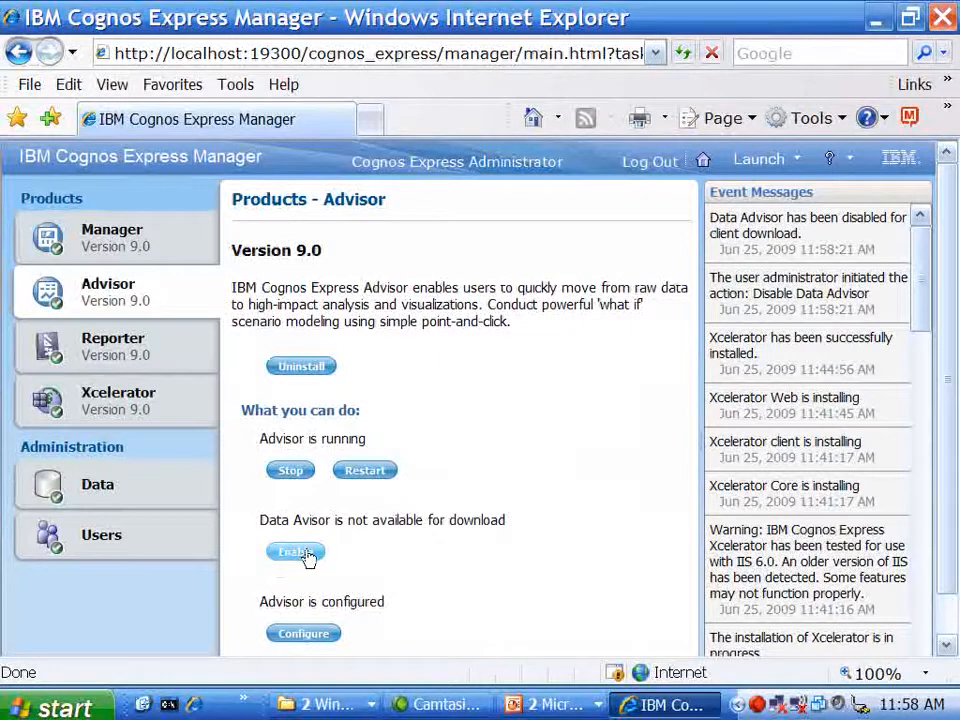
{"action": "left_click", "coordinate": [309, 547]}
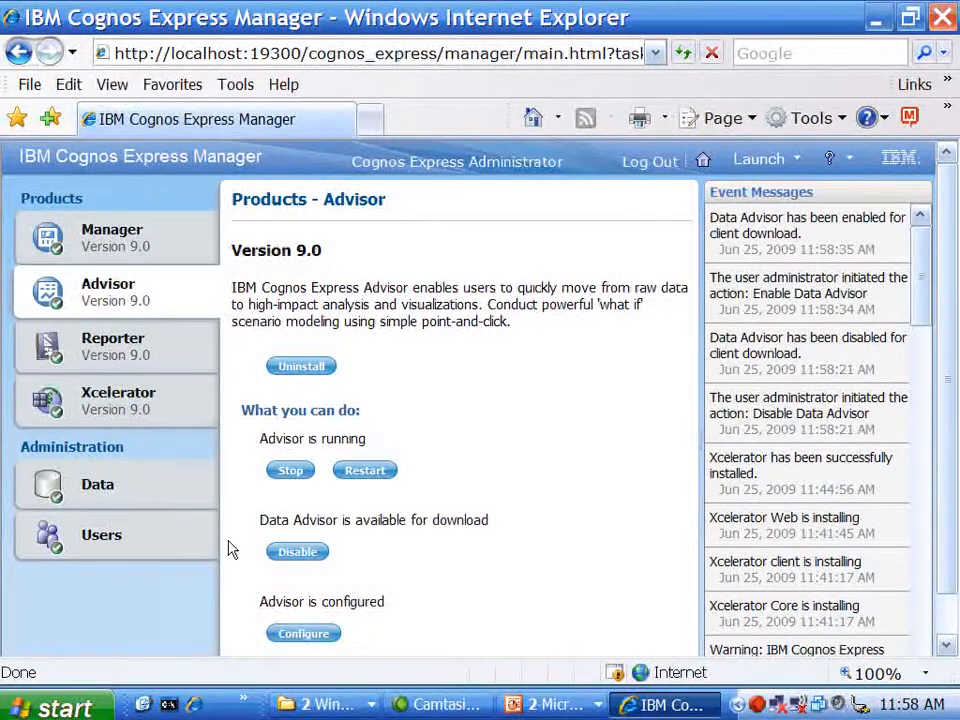
{"action": "left_click", "coordinate": [304, 636]}
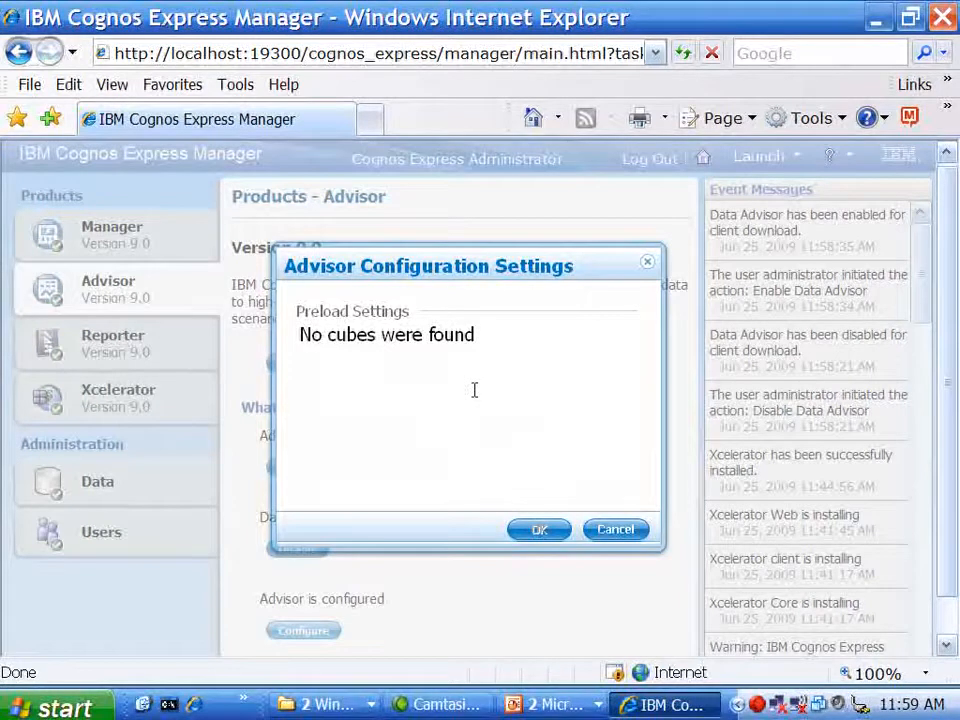
{"action": "left_click", "coordinate": [615, 530]}
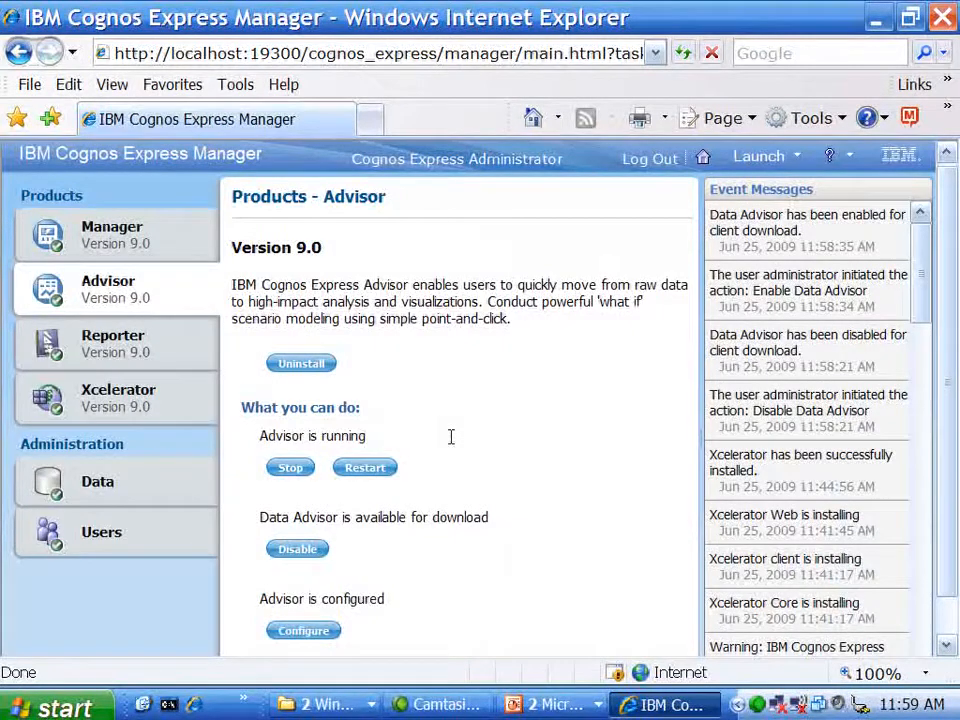
{"action": "left_click", "coordinate": [133, 349]}
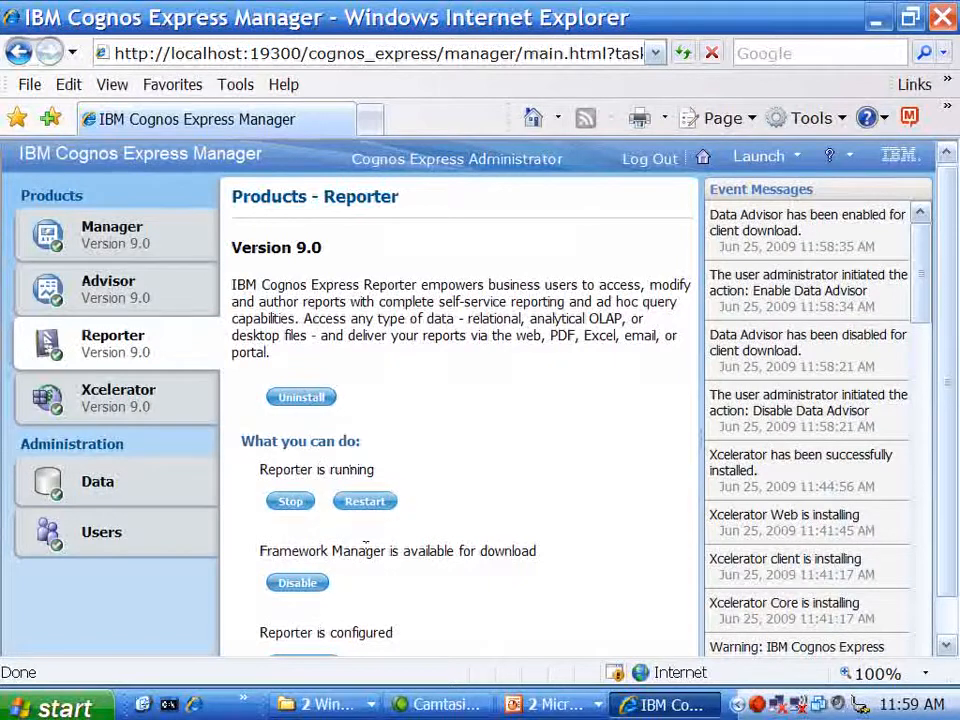
{"action": "scroll", "coordinate": [950, 350], "scroll_direction": "down", "scroll_amount": 1}
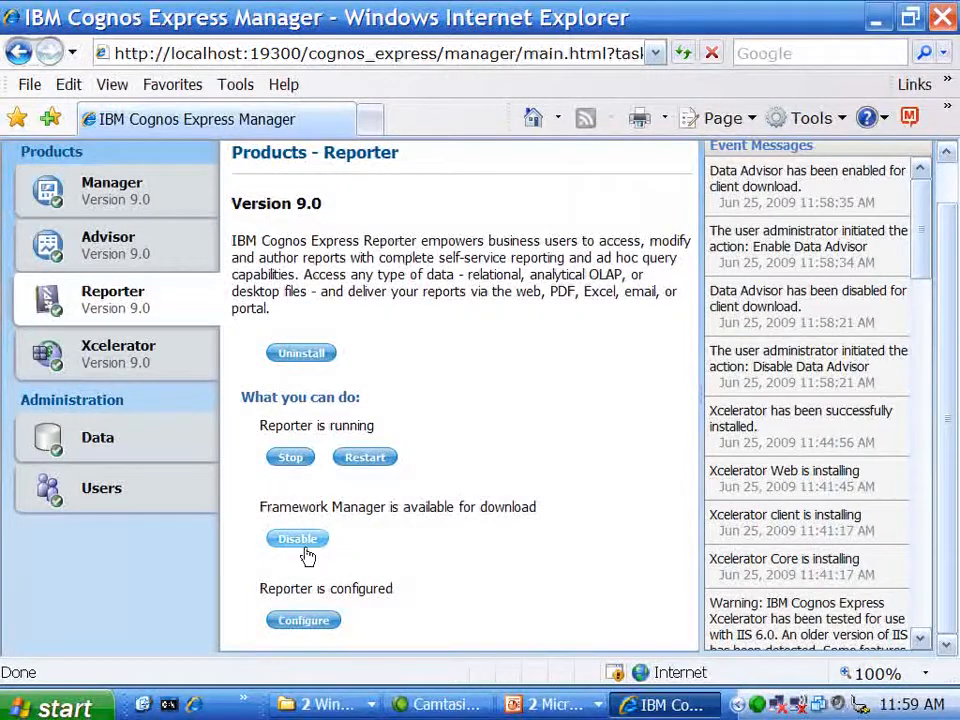
{"action": "left_click", "coordinate": [322, 623]}
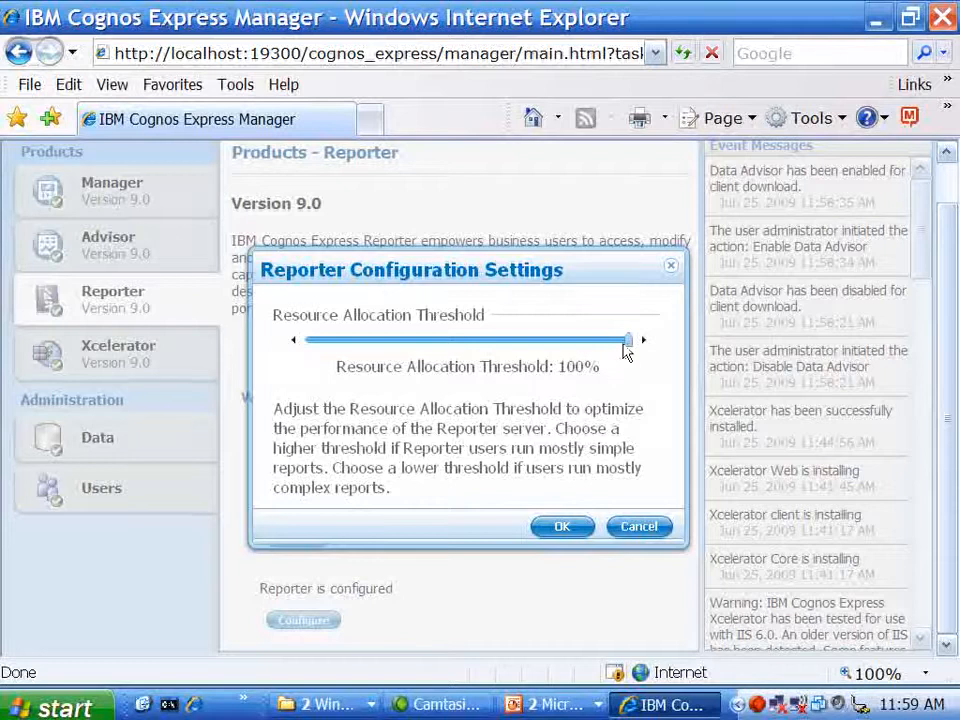
{"action": "left_click_drag", "start_coordinate": [629, 348], "coordinate": [432, 350]}
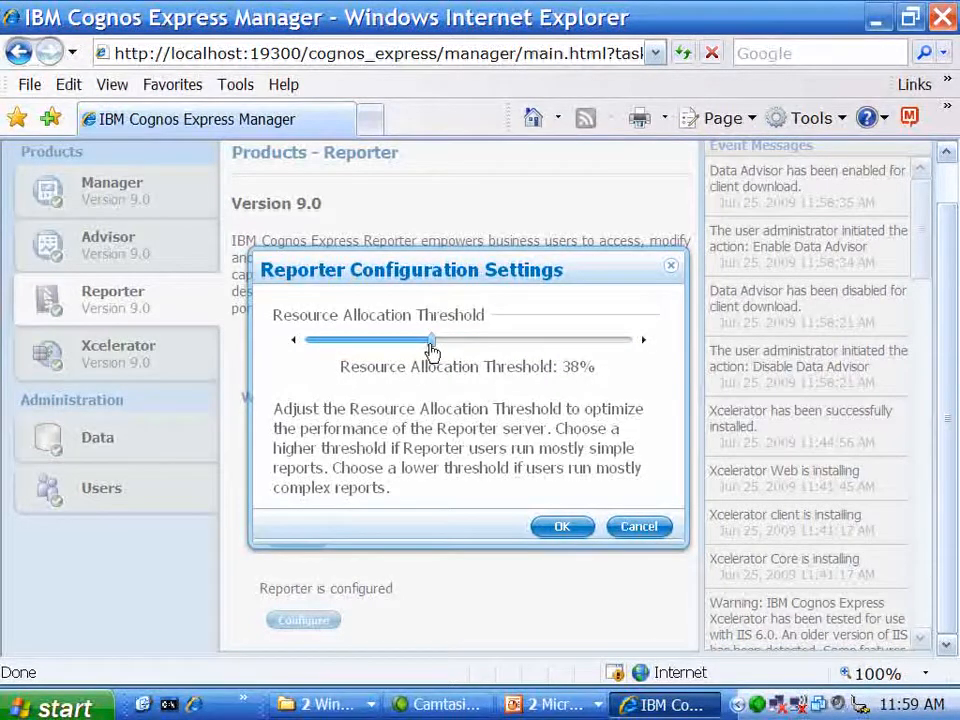
{"action": "left_click_drag", "start_coordinate": [431, 349], "coordinate": [634, 348]}
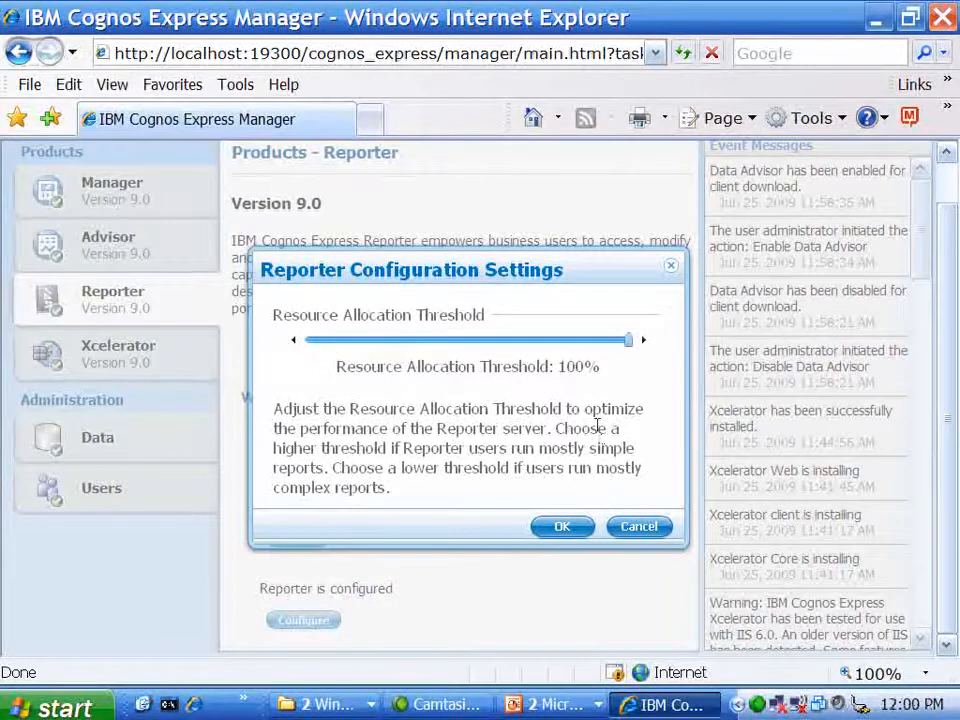
{"action": "left_click", "coordinate": [648, 532]}
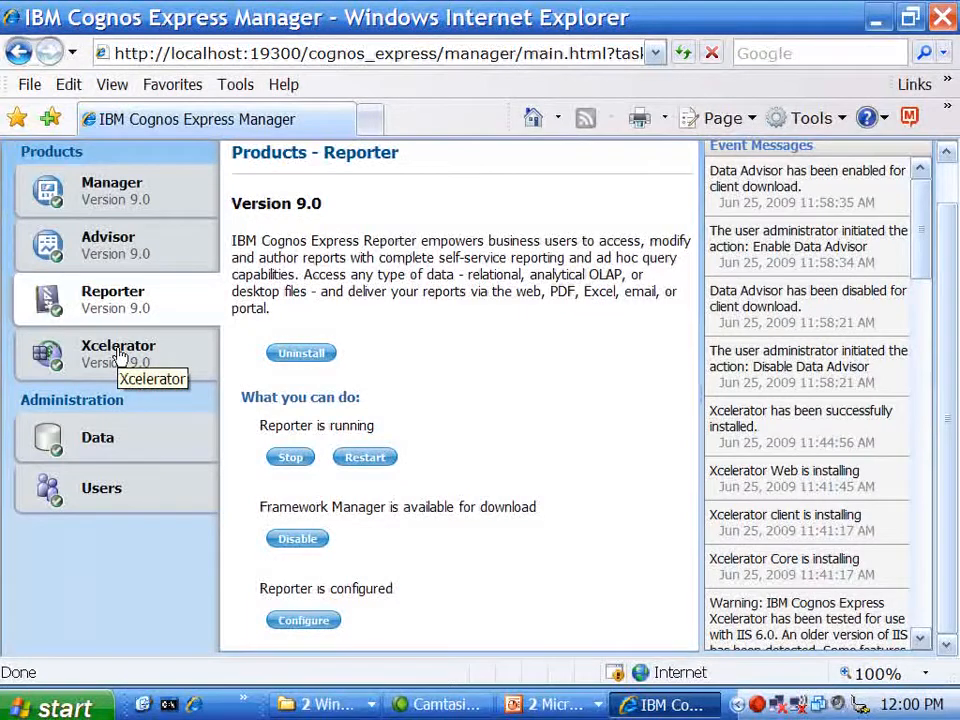
View the Xcelerator product page and toggle Xcelerator Client download availability
{"action": "left_click", "coordinate": [118, 354]}
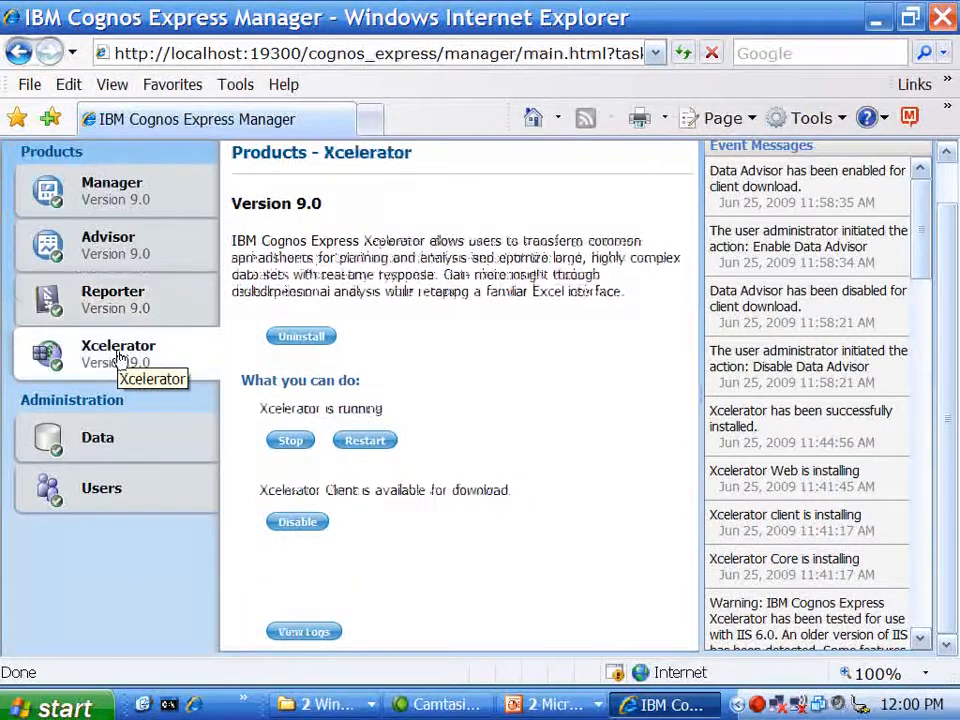
{"action": "left_click", "coordinate": [295, 524]}
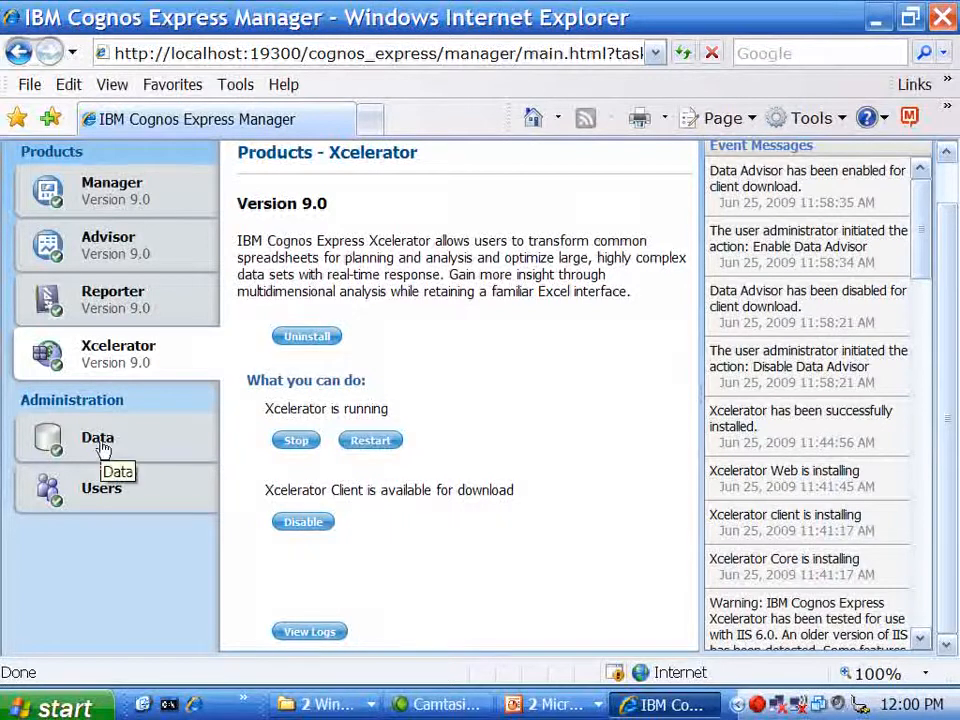
Start a new user on the Users page and enter its username, given name, surname and e-mail
{"action": "left_click", "coordinate": [103, 505]}
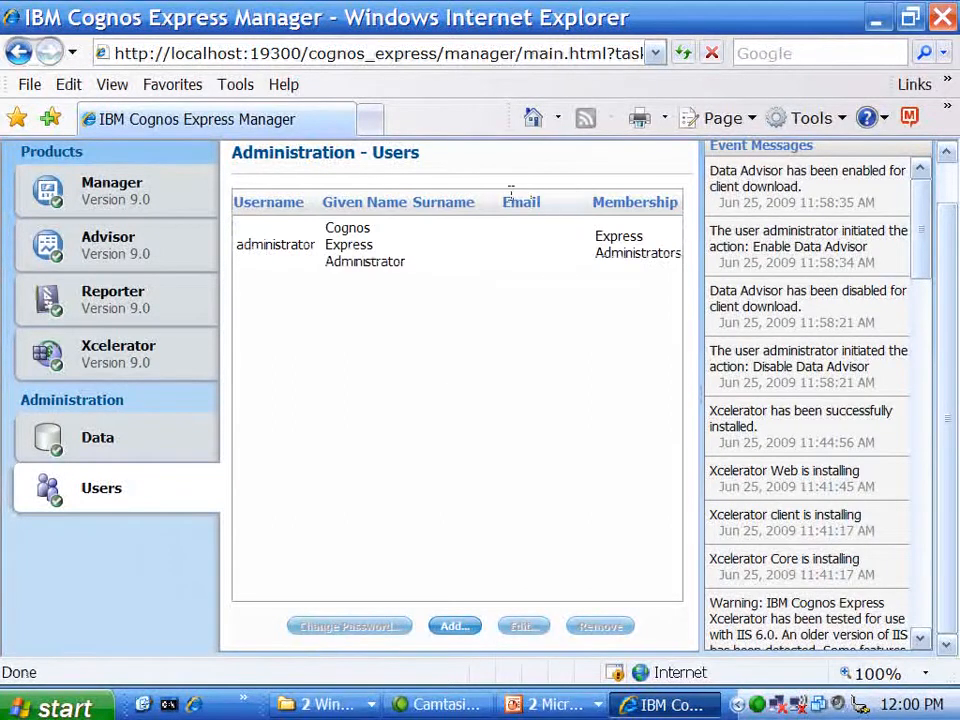
{"action": "left_click", "coordinate": [455, 262]}
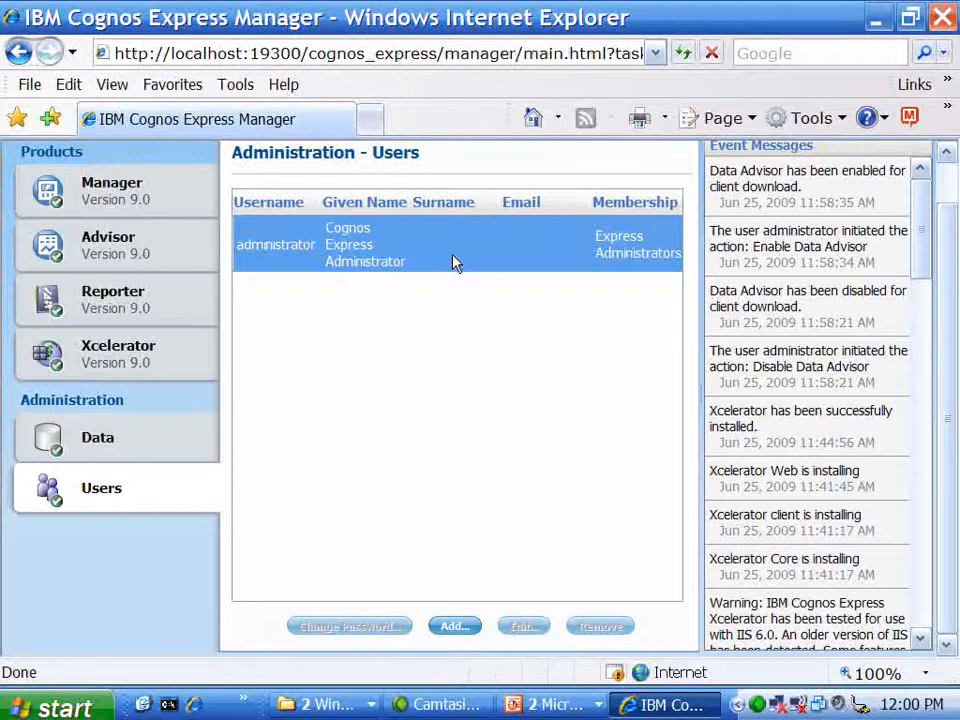
{"action": "left_click", "coordinate": [462, 626]}
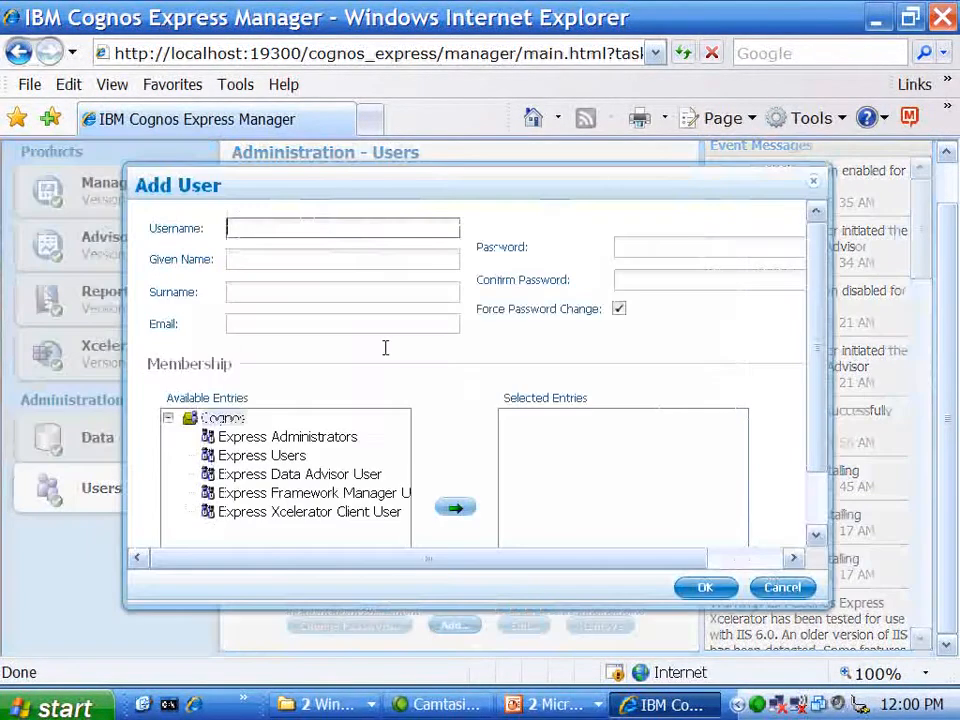
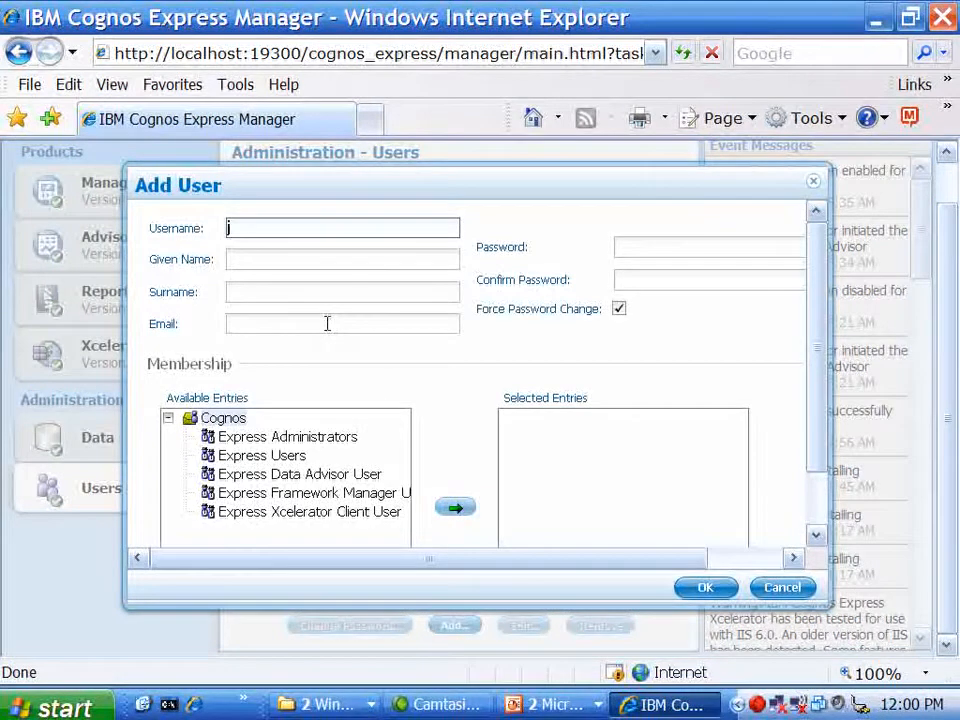
{"action": "key", "text": "Tab"}
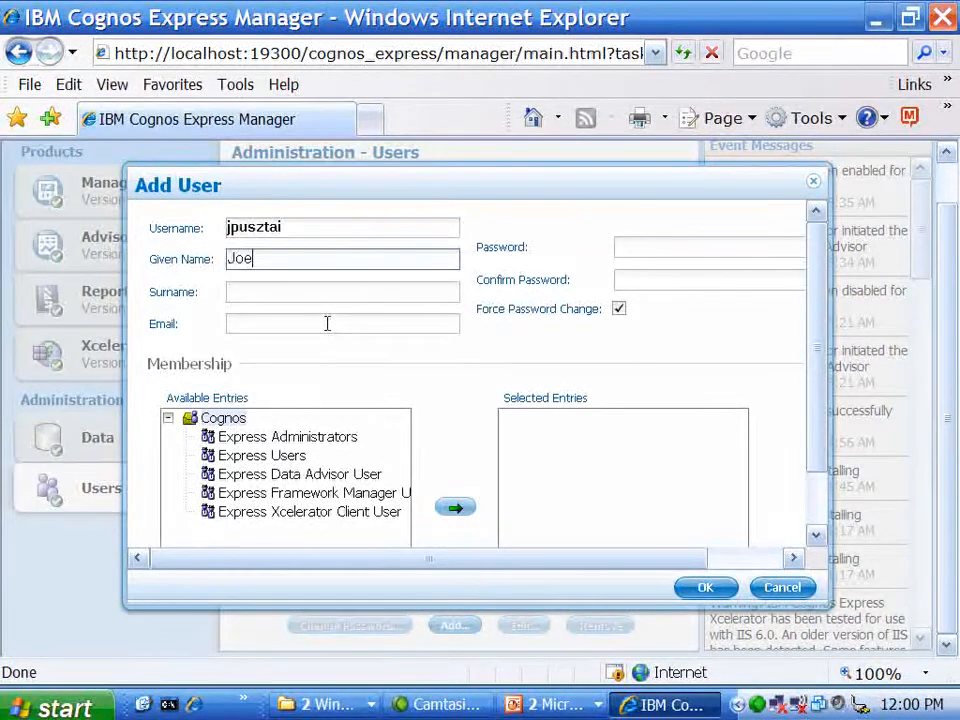
{"action": "key", "text": "Tab"}
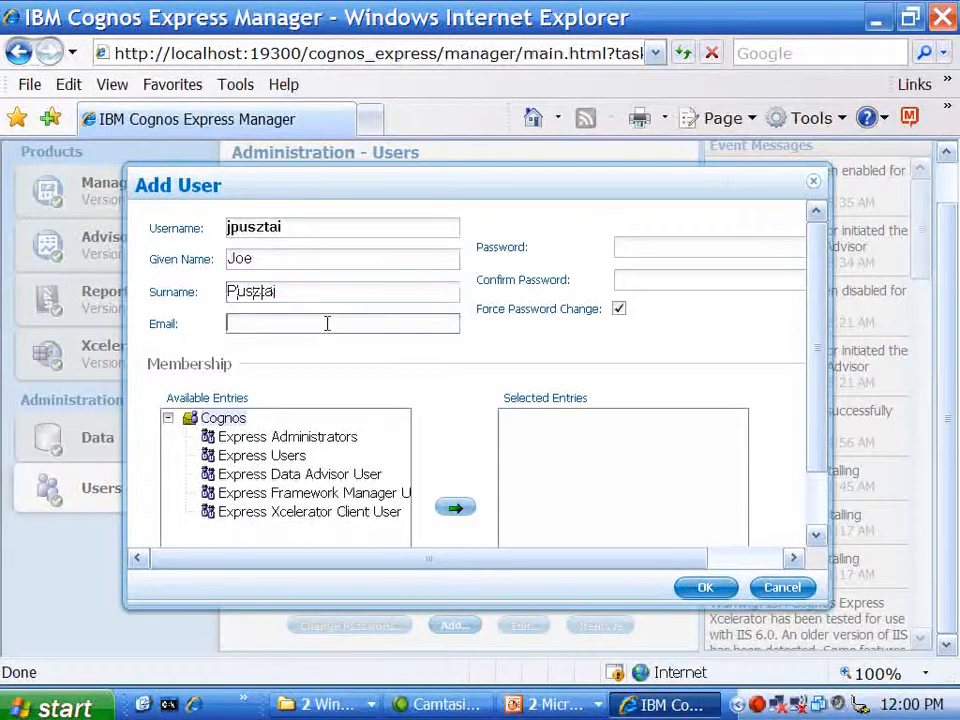
{"action": "key", "text": "Tab"}
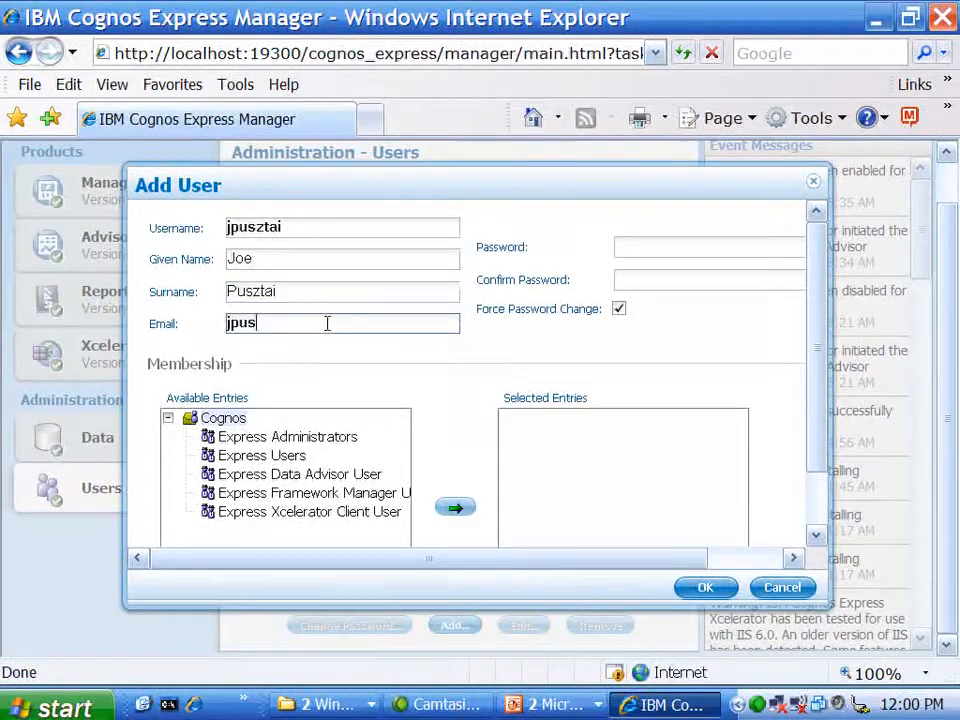
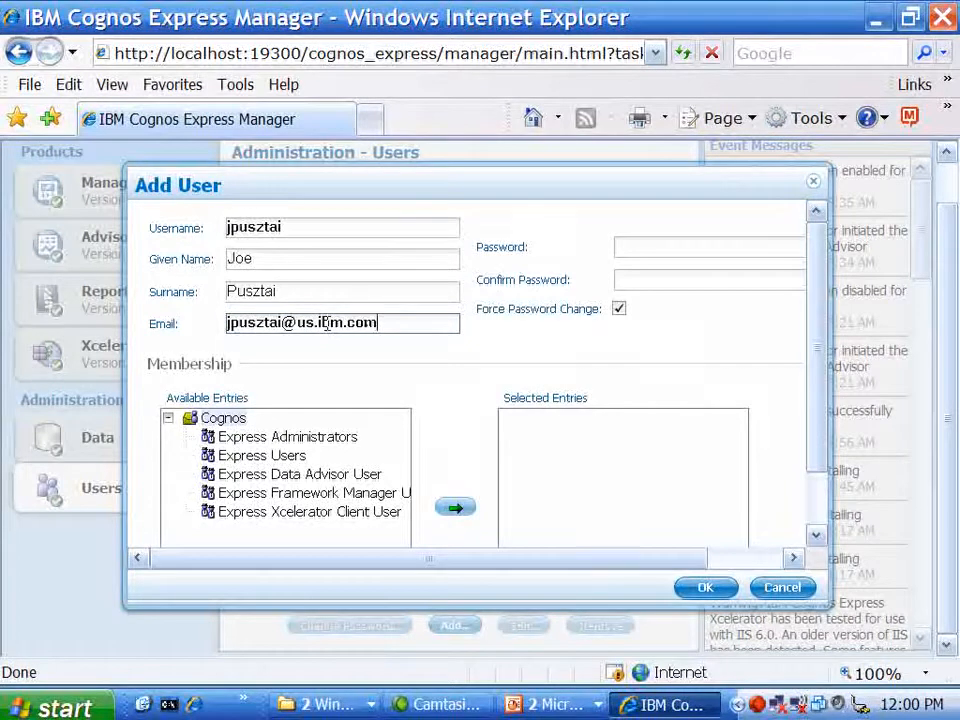
Enter the new user's password and confirm it
{"action": "key", "text": "Tab"}
{"action": "type", "text": "password"}
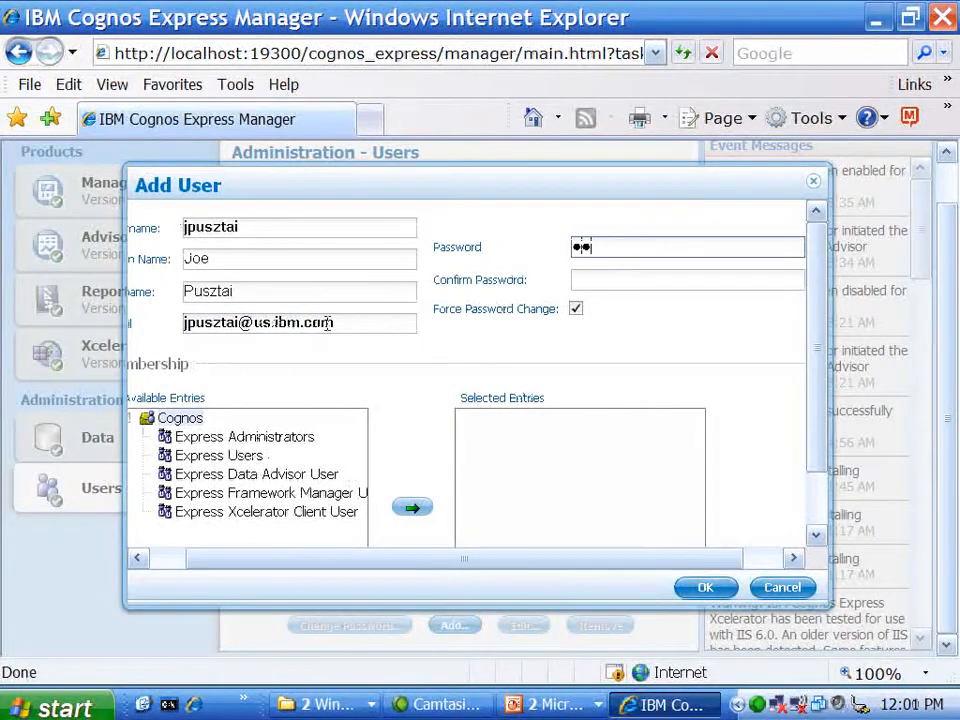
{"action": "key", "text": "Tab"}
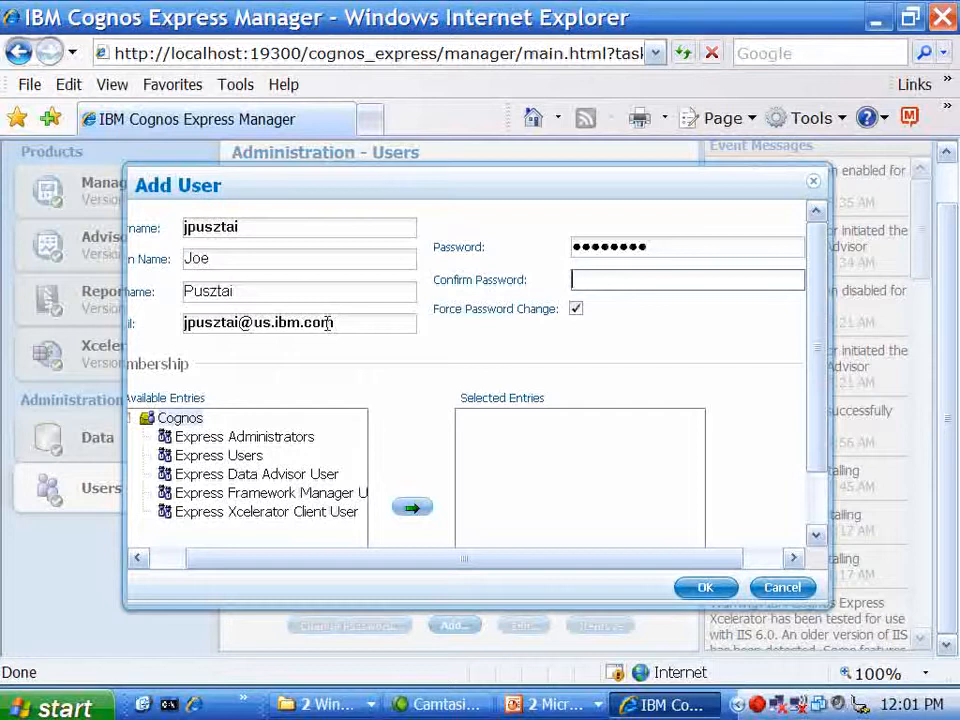
{"action": "type", "text": "pas"}
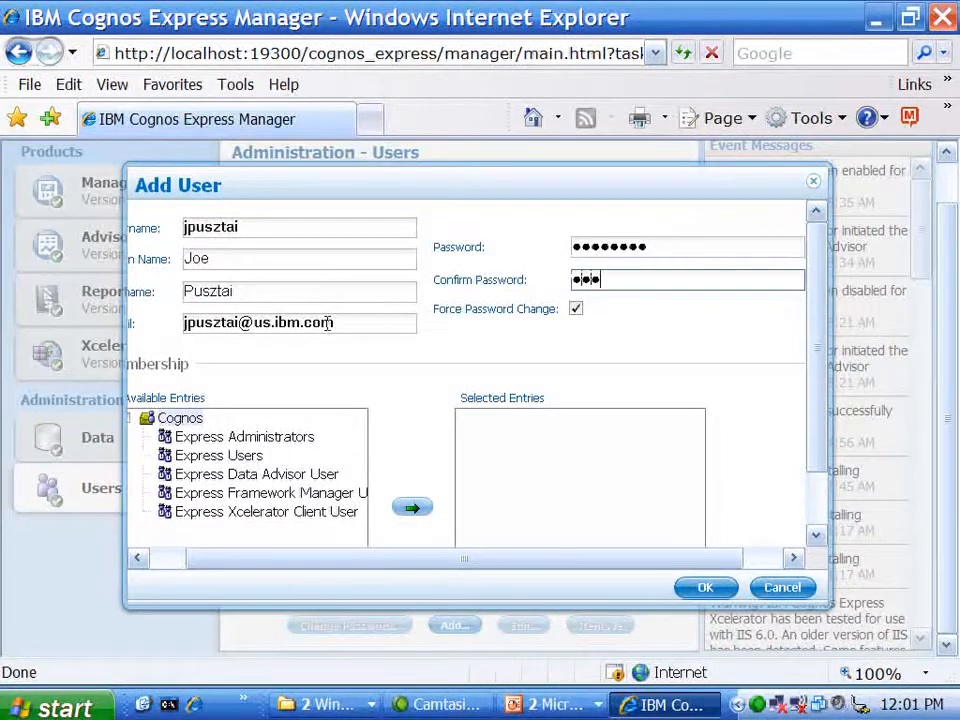
{"action": "type", "text": "sword"}
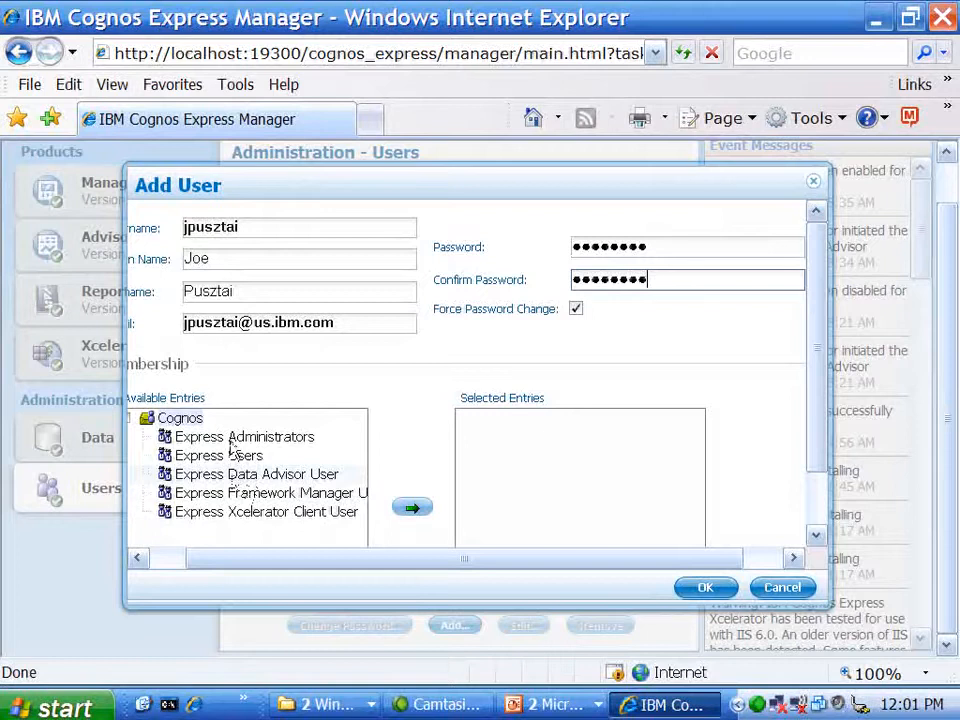
Add Express Users, Express Data Advisor User and Express Xcelerator Client User memberships
{"action": "left_click", "coordinate": [232, 455]}
{"action": "left_click", "coordinate": [412, 507]}
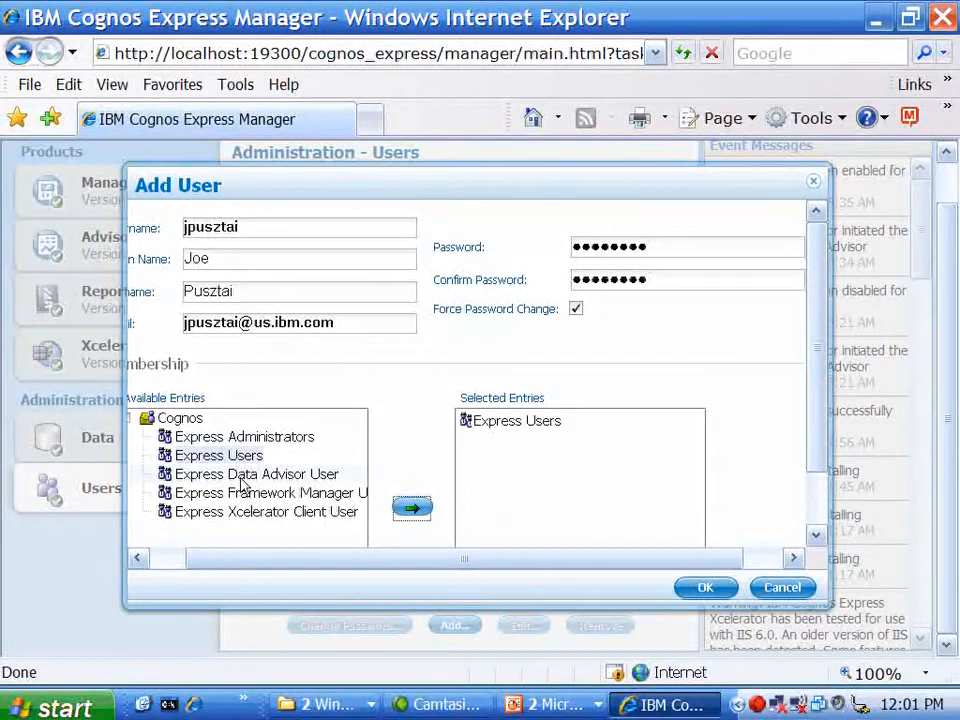
{"action": "left_click", "coordinate": [242, 478]}
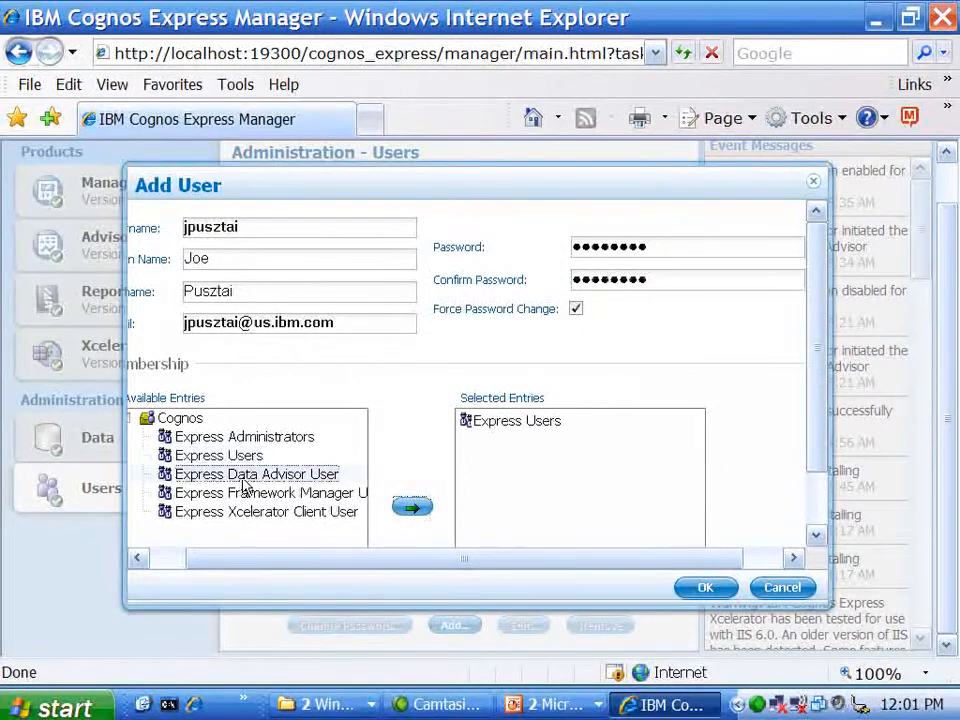
{"action": "left_click", "coordinate": [418, 507]}
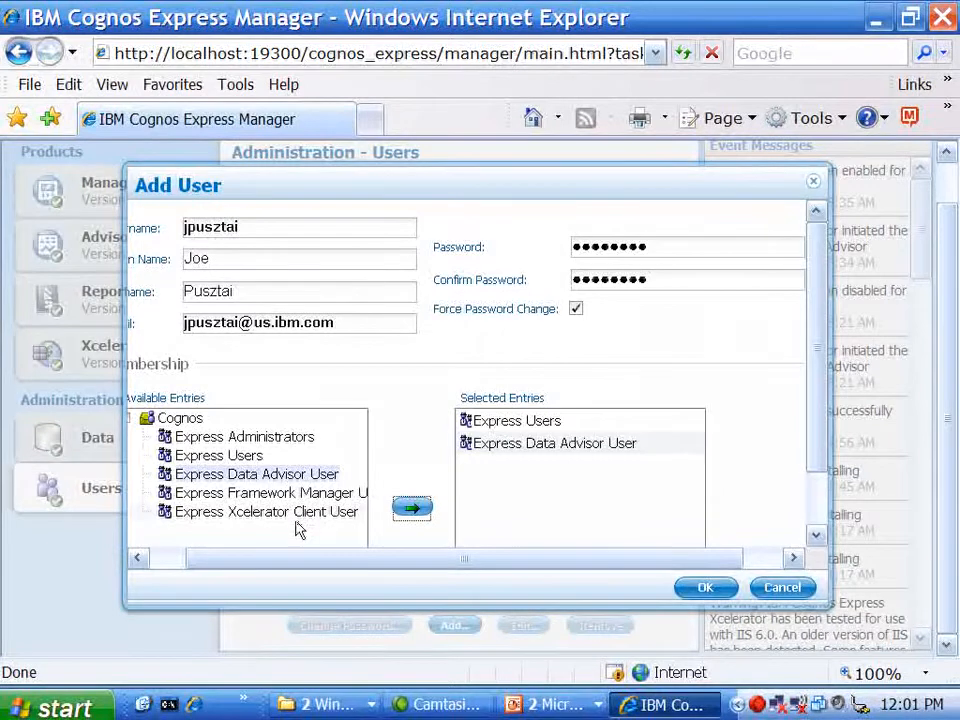
{"action": "left_click", "coordinate": [294, 514]}
{"action": "left_click", "coordinate": [413, 507]}
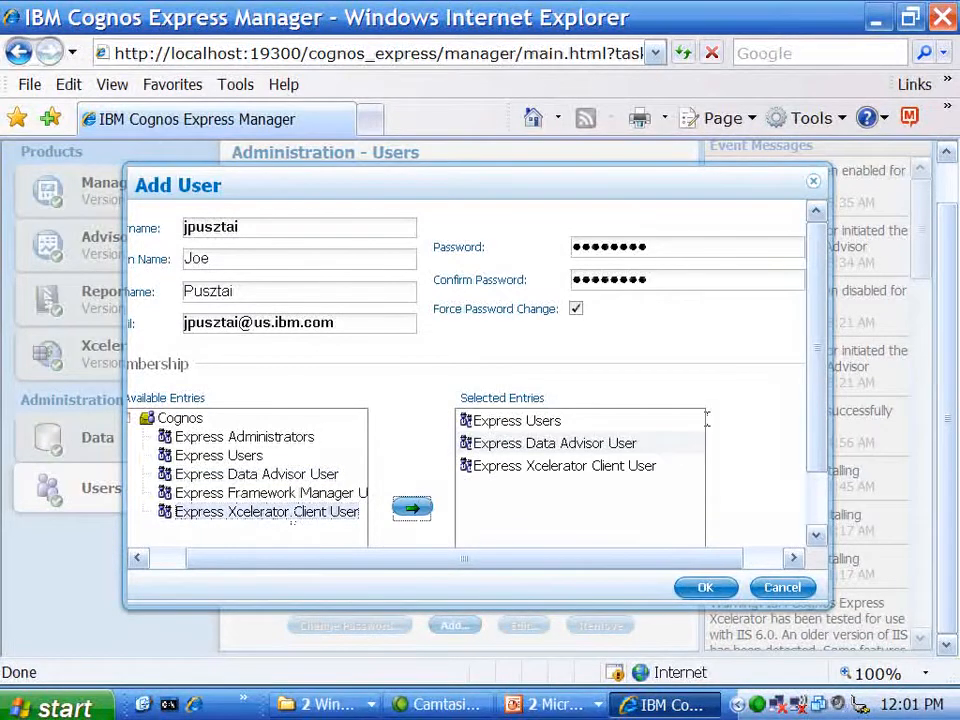
{"action": "left_click_drag", "start_coordinate": [823, 392], "coordinate": [810, 548]}
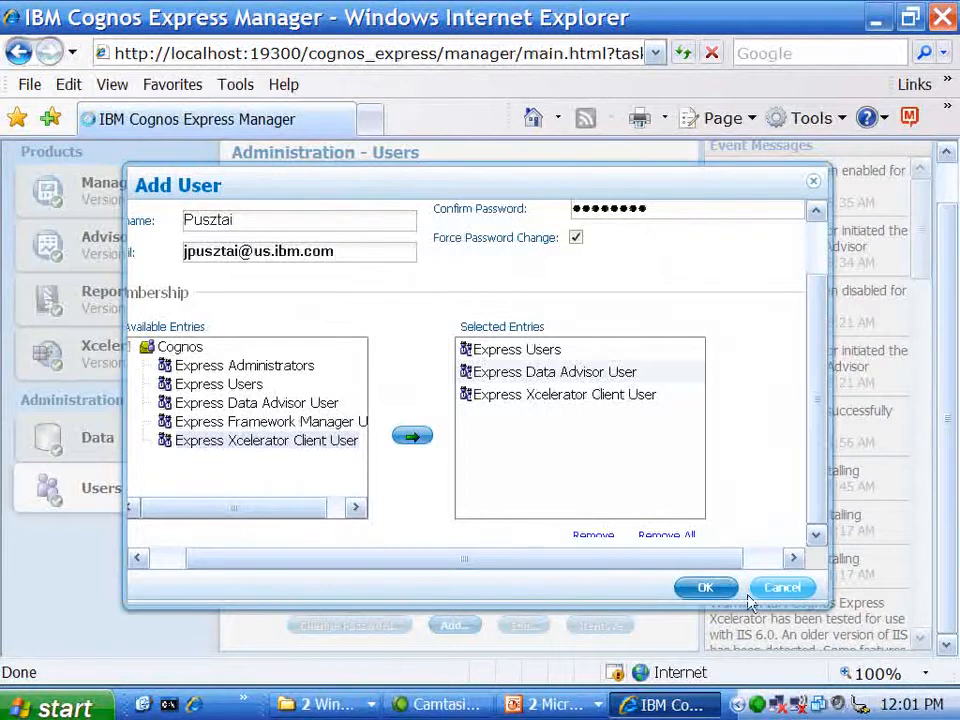
Save the new user and select its entry in the Users list
{"action": "left_click", "coordinate": [702, 587]}
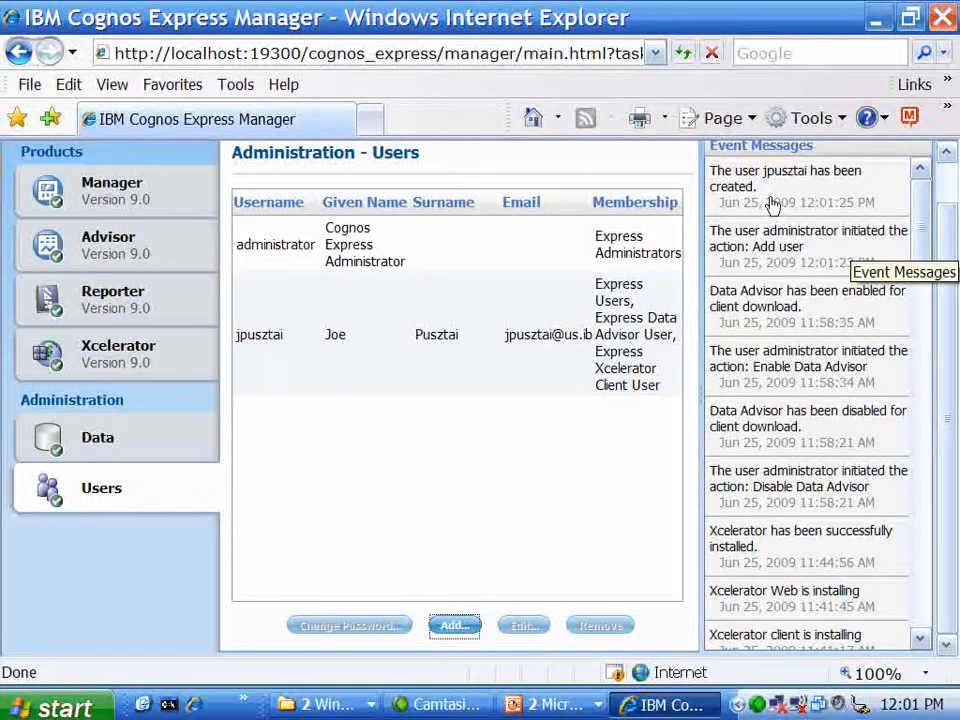
{"action": "left_click", "coordinate": [635, 312]}
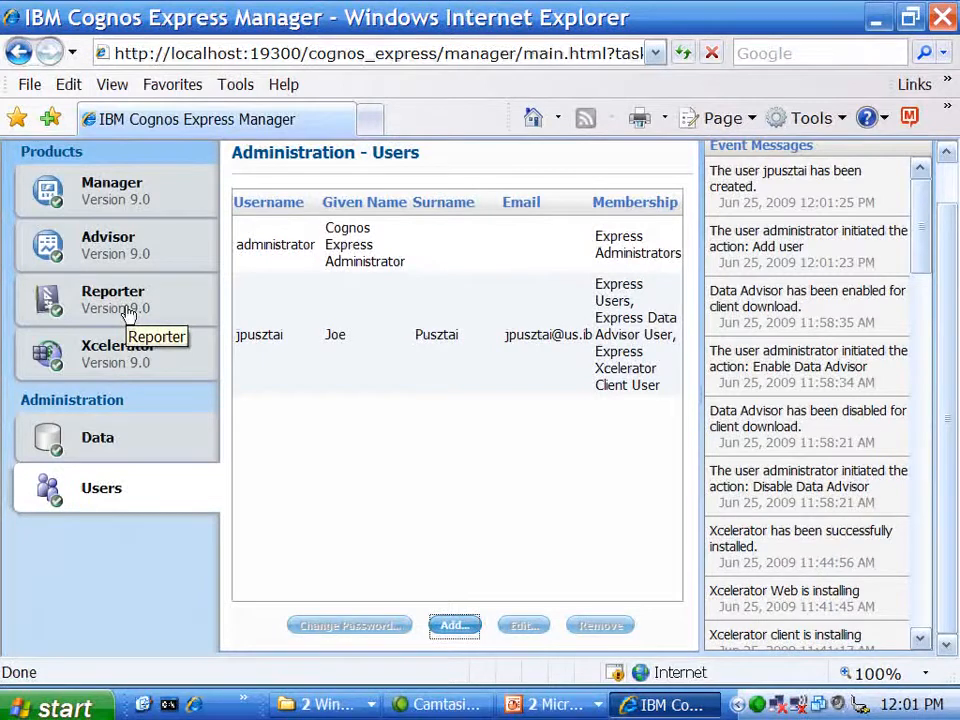
Add a new data source of type Microsoft SQL Server (OLE DB) and focus its Name field
{"action": "left_click", "coordinate": [97, 440]}
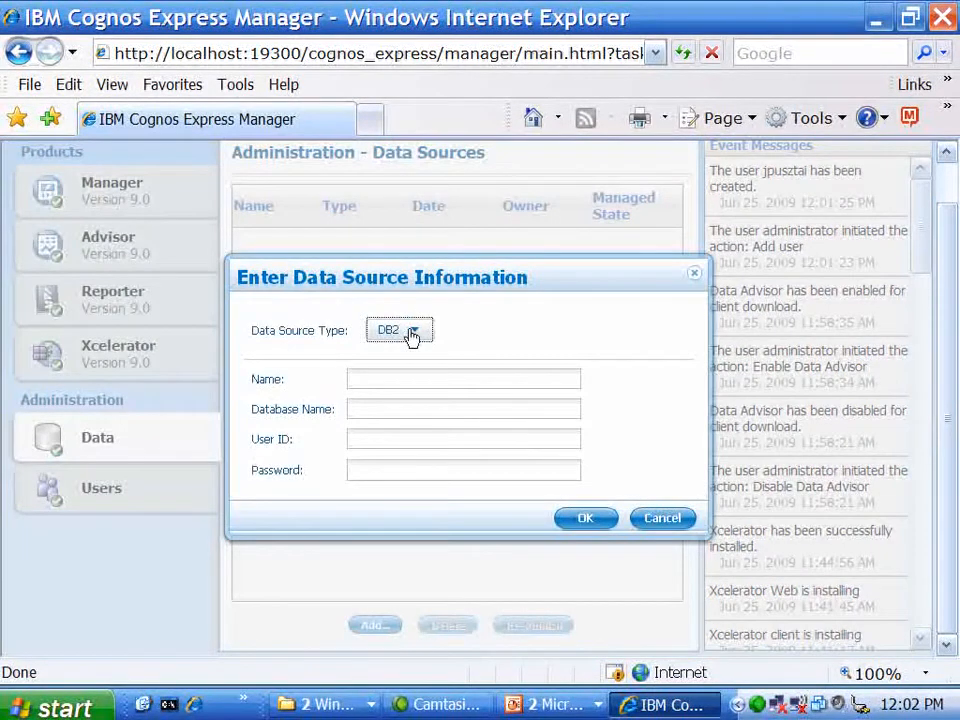
{"action": "left_click", "coordinate": [412, 334]}
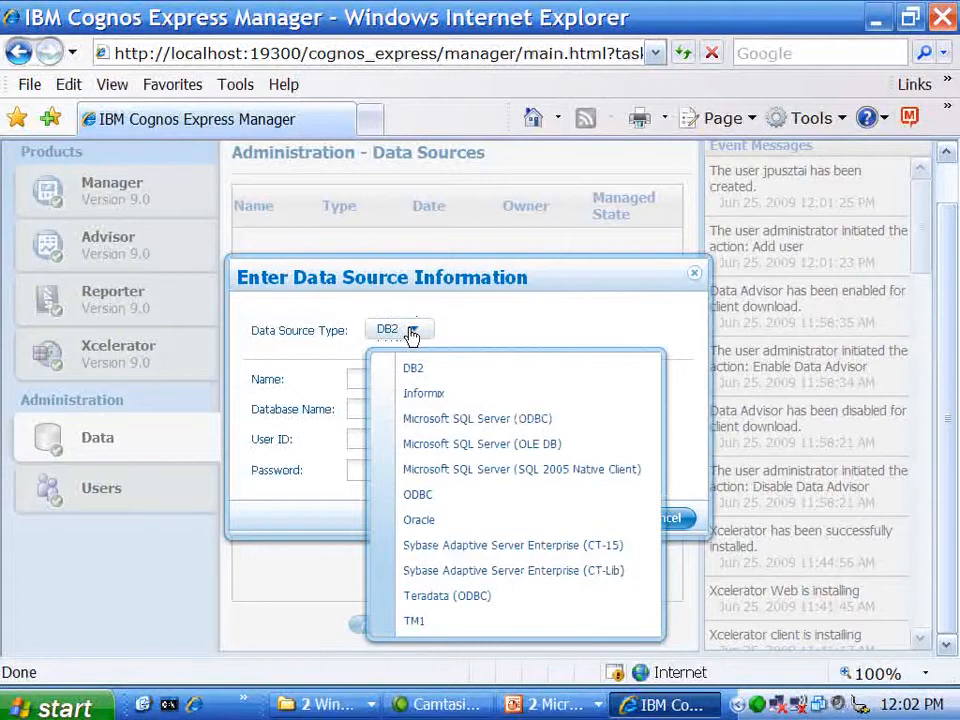
{"action": "left_click", "coordinate": [427, 455]}
{"action": "left_click", "coordinate": [373, 378]}
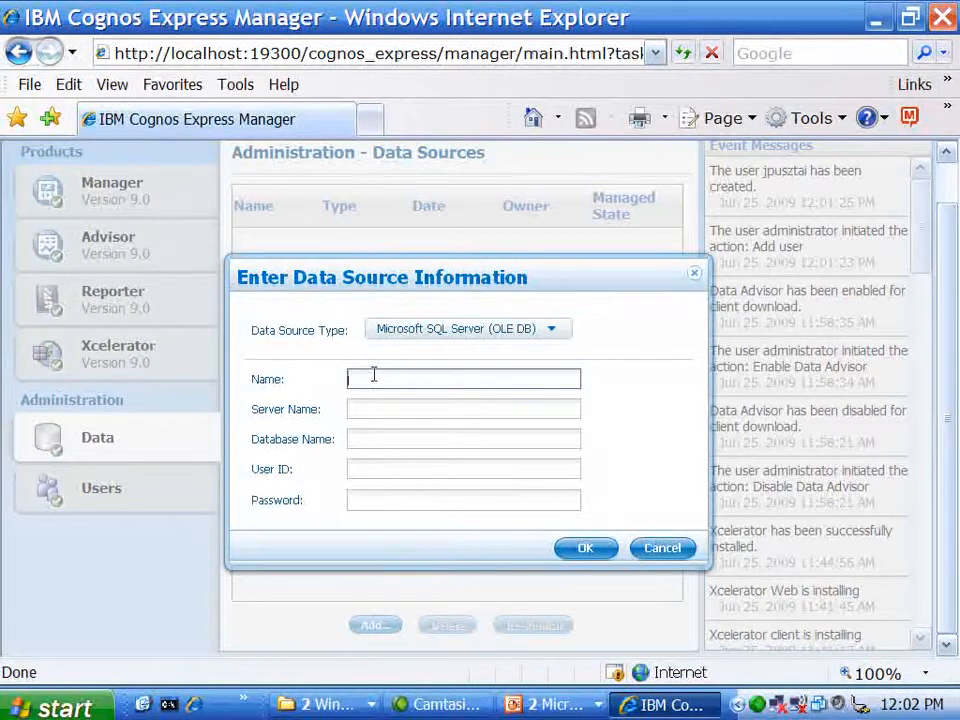
Fill in name NW, the server name, database Northwind, and the SQL login user ID and password
{"action": "type", "text": "NW"}
{"action": "key", "text": "Tab"}
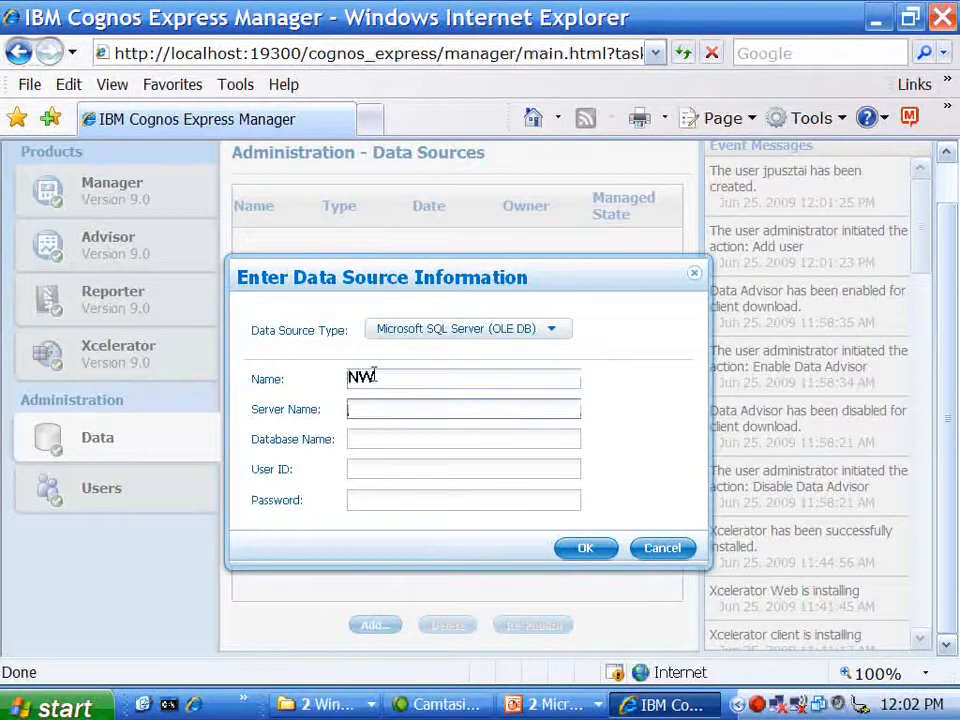
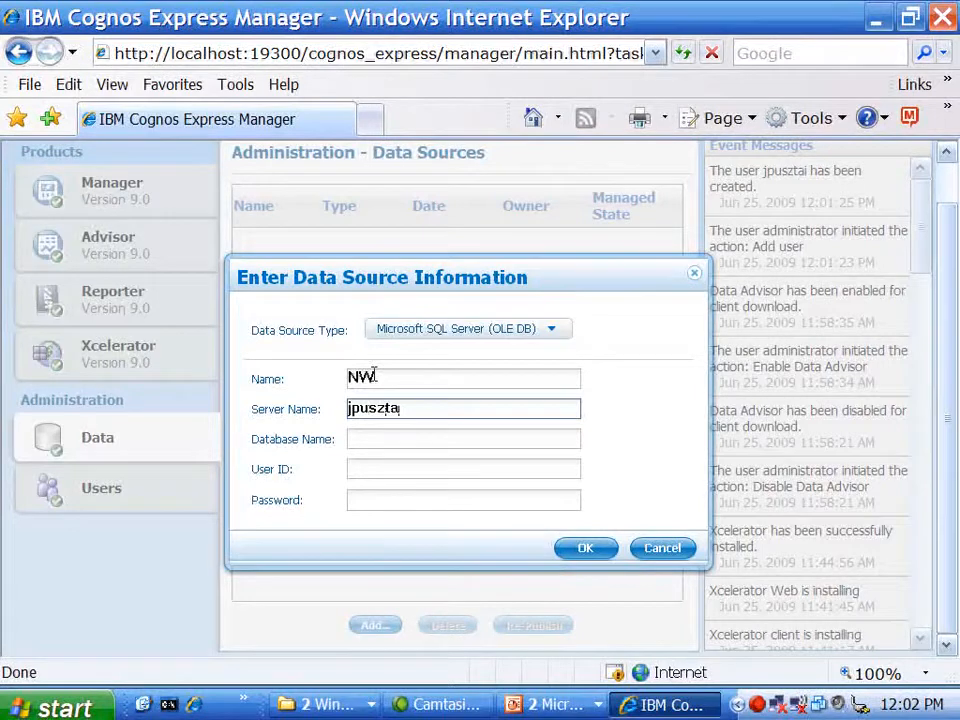
{"action": "key", "text": "Tab"}
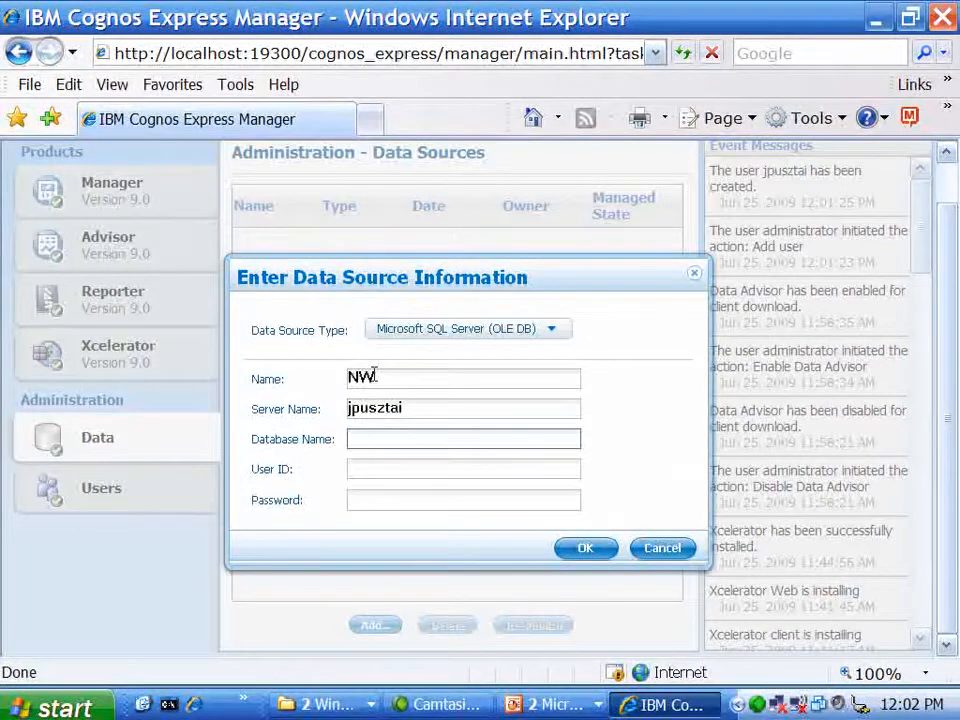
{"action": "type", "text": "Northwind"}
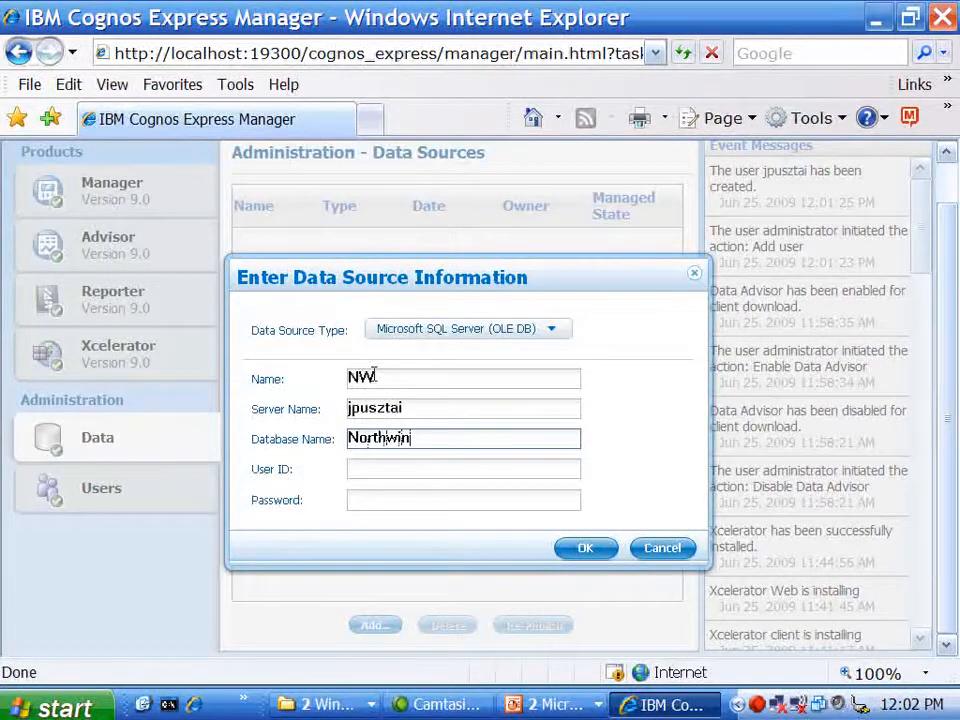
{"action": "key", "text": "Tab"}
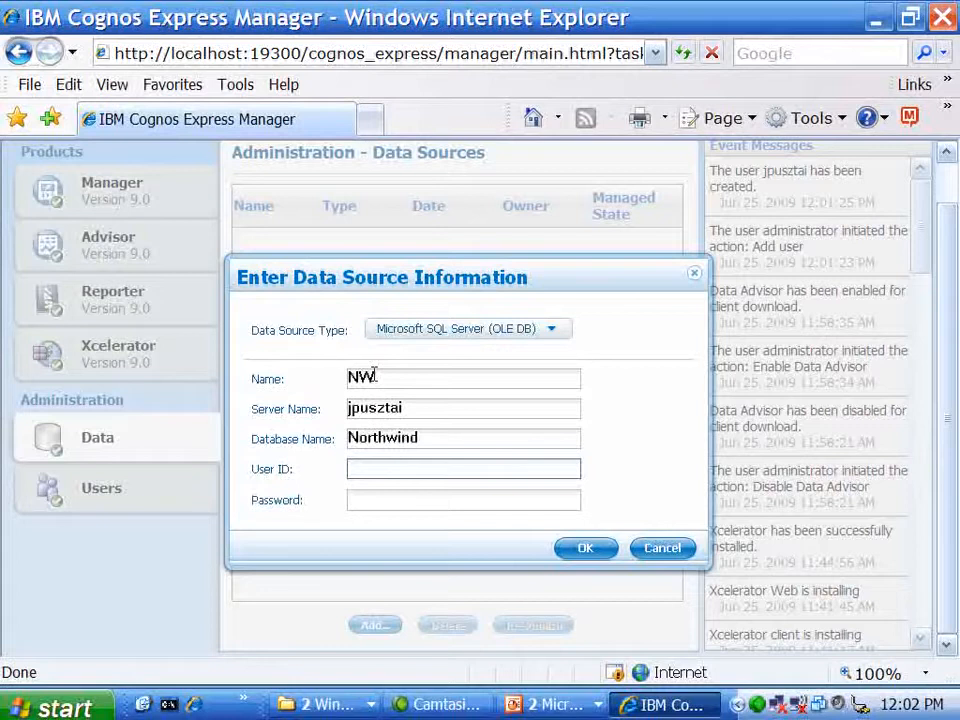
{"action": "type", "text": "sa"}
{"action": "key", "text": "Tab"}
{"action": "type", "text": "sa"}
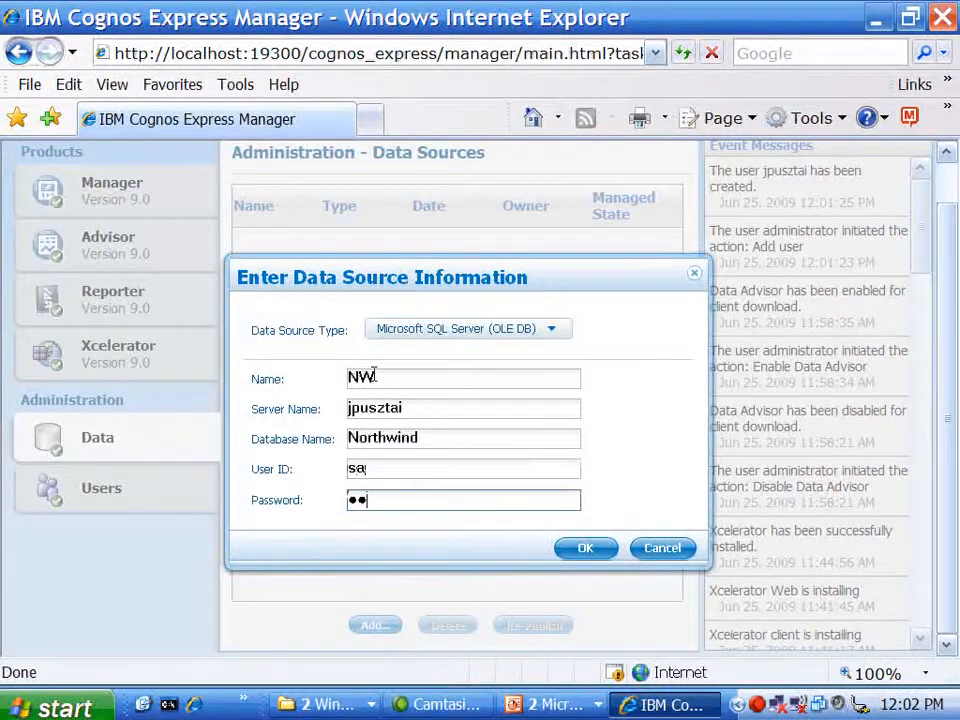
Submit data source NW to publish in the background, then return to the PowerPoint slide show
{"action": "left_click", "coordinate": [583, 551]}
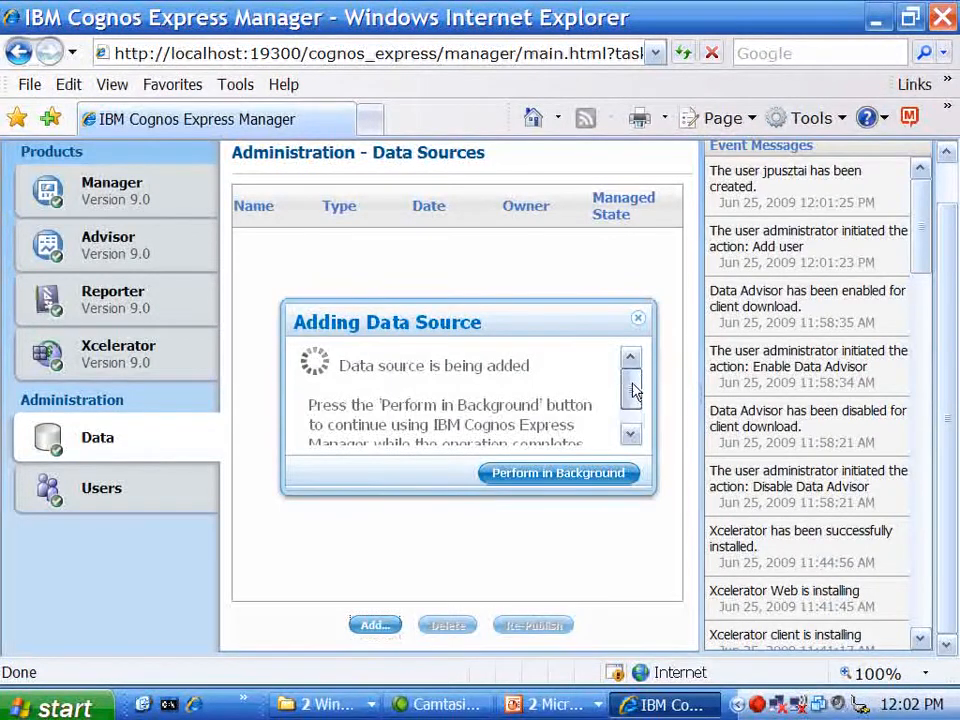
{"action": "left_click_drag", "start_coordinate": [634, 390], "coordinate": [634, 414]}
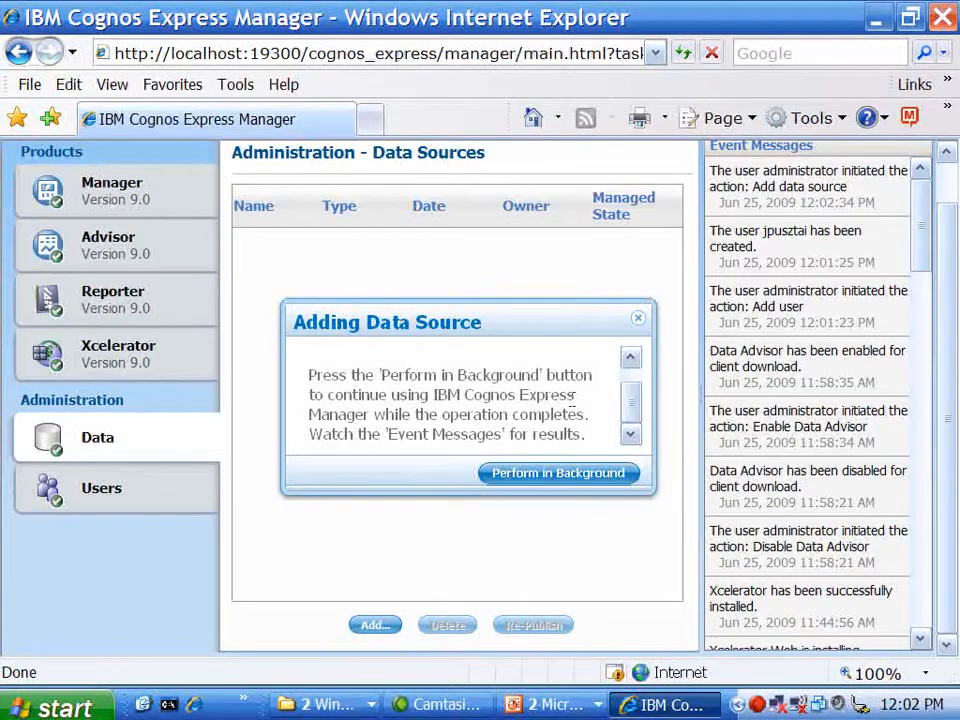
{"action": "left_click", "coordinate": [593, 479]}
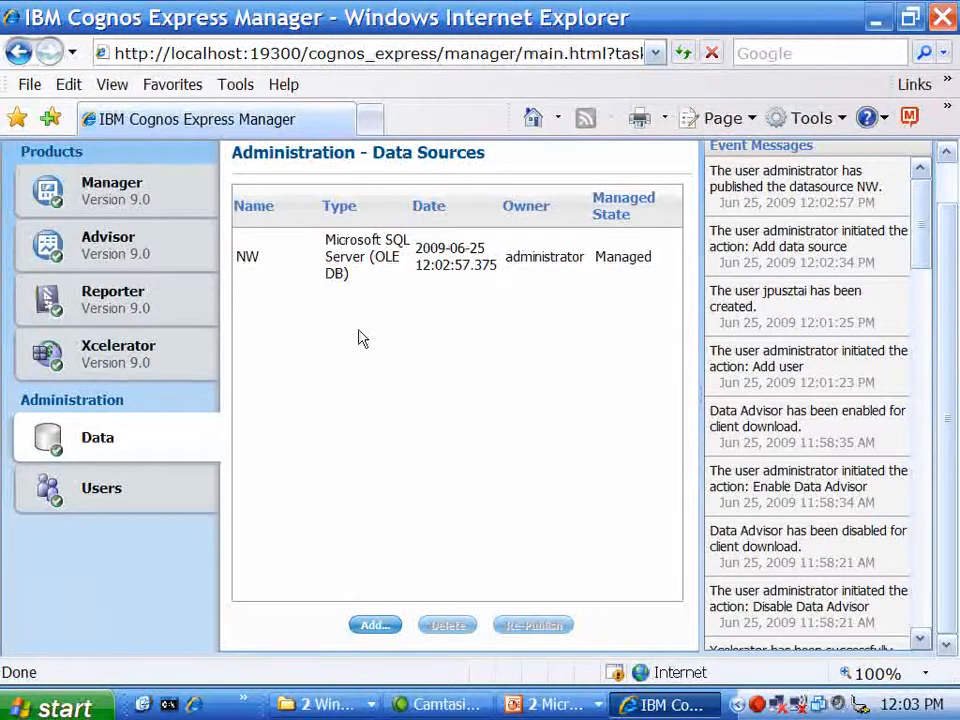
{"action": "left_click", "coordinate": [553, 704]}
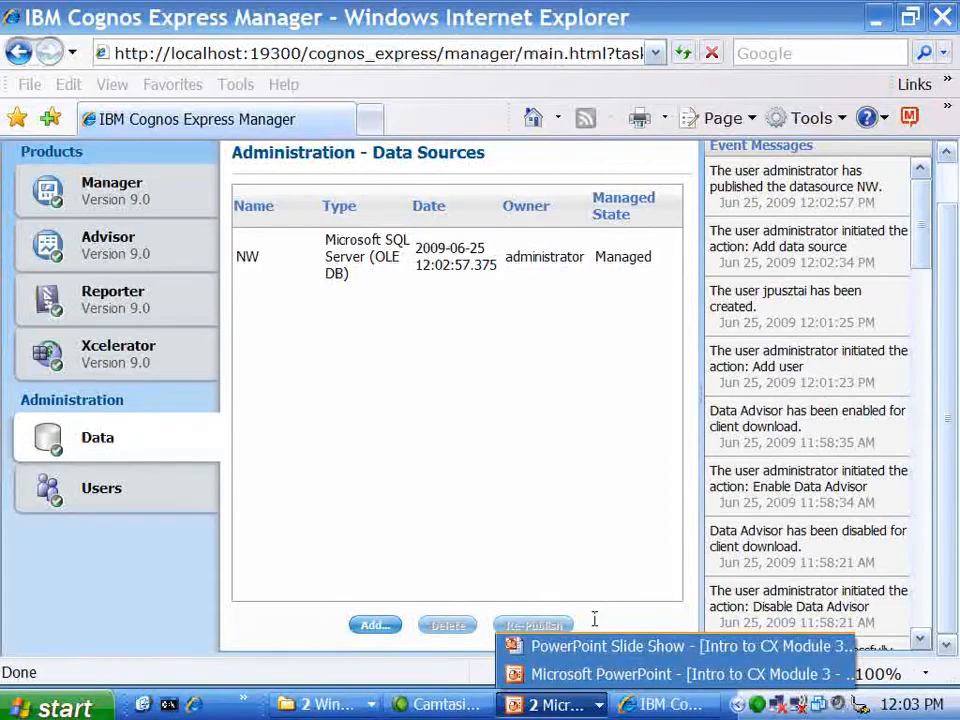
{"action": "left_click", "coordinate": [590, 646]}
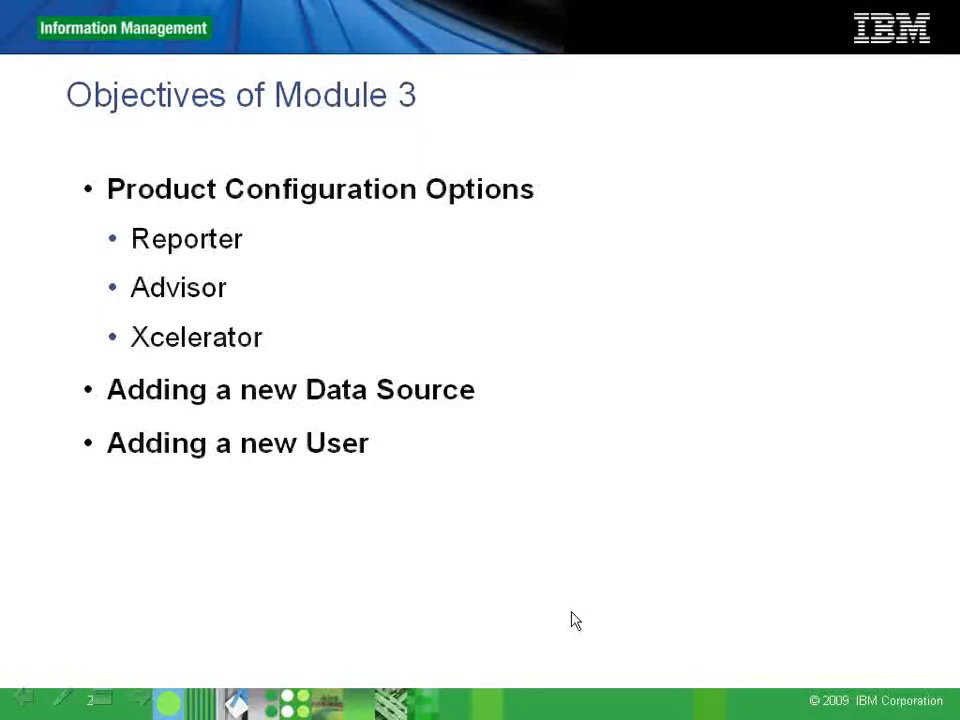